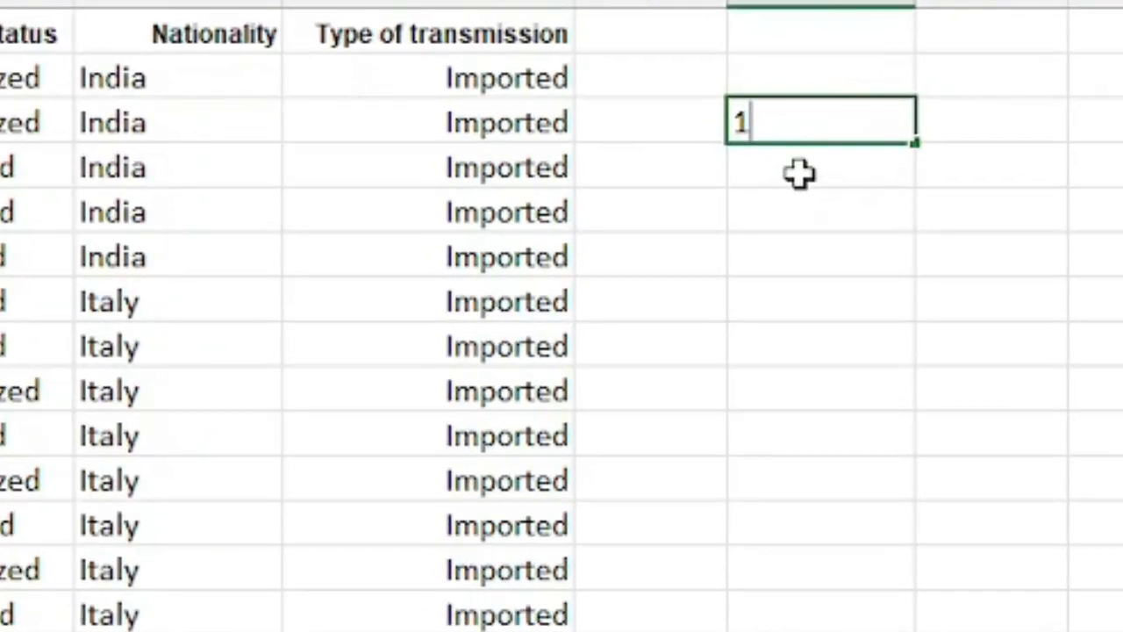
Enter 1 in K3 and copy it down the column to K13
key("Return")
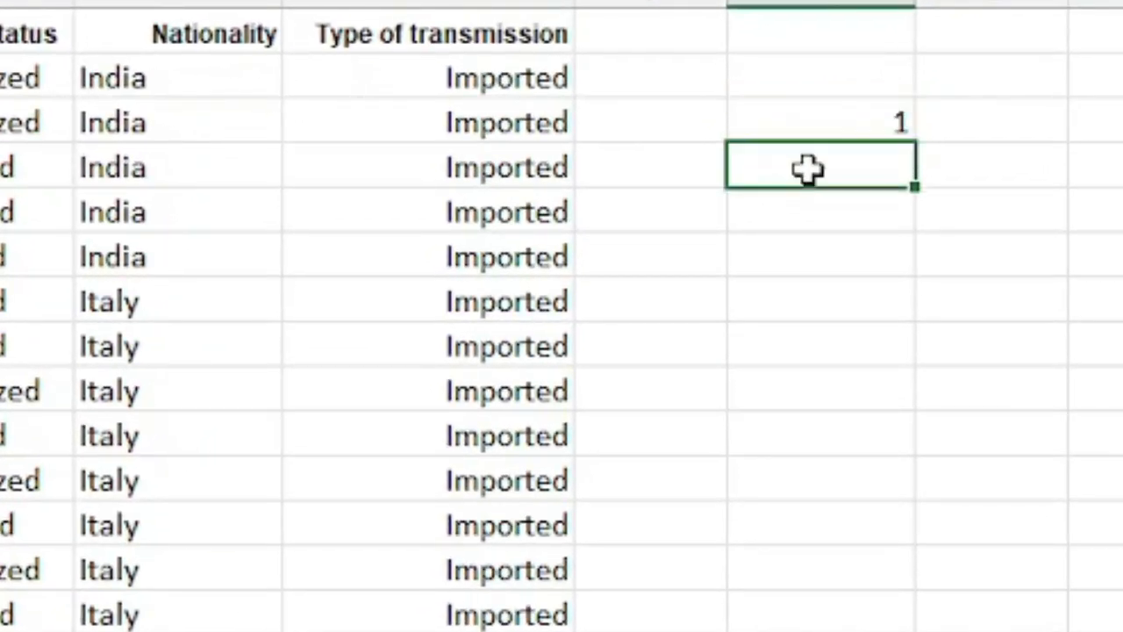
left_click(872, 123)
mouse_move(919, 138)
left_mouse_down()
mouse_move(907, 190)
mouse_move(907, 551)
mouse_move(896, 583)
left_mouse_up()
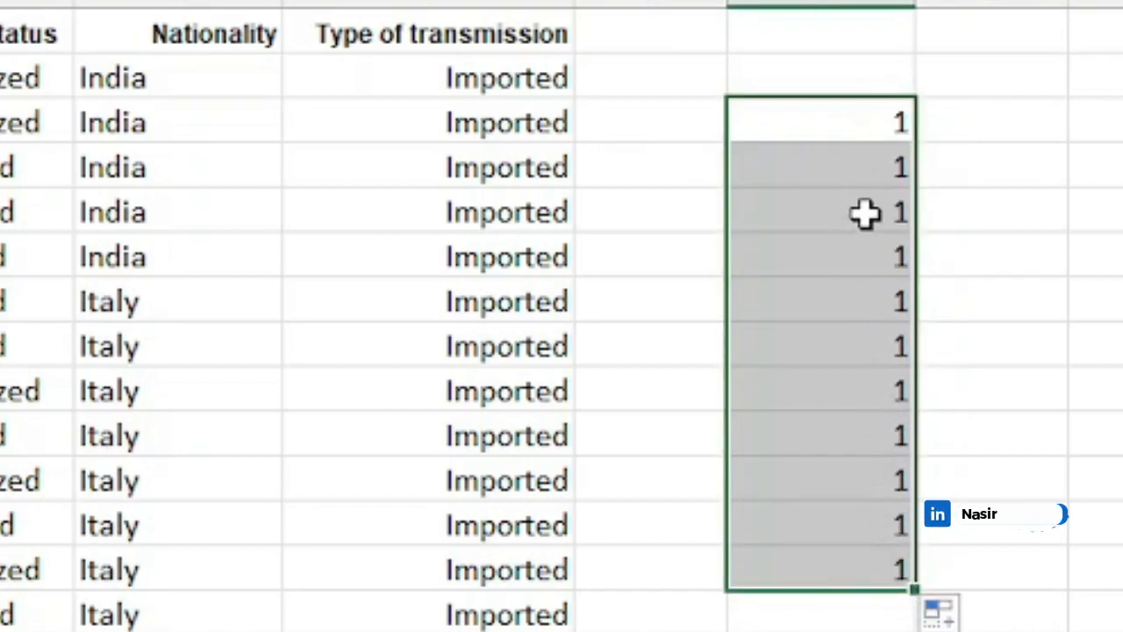
left_click(877, 164)
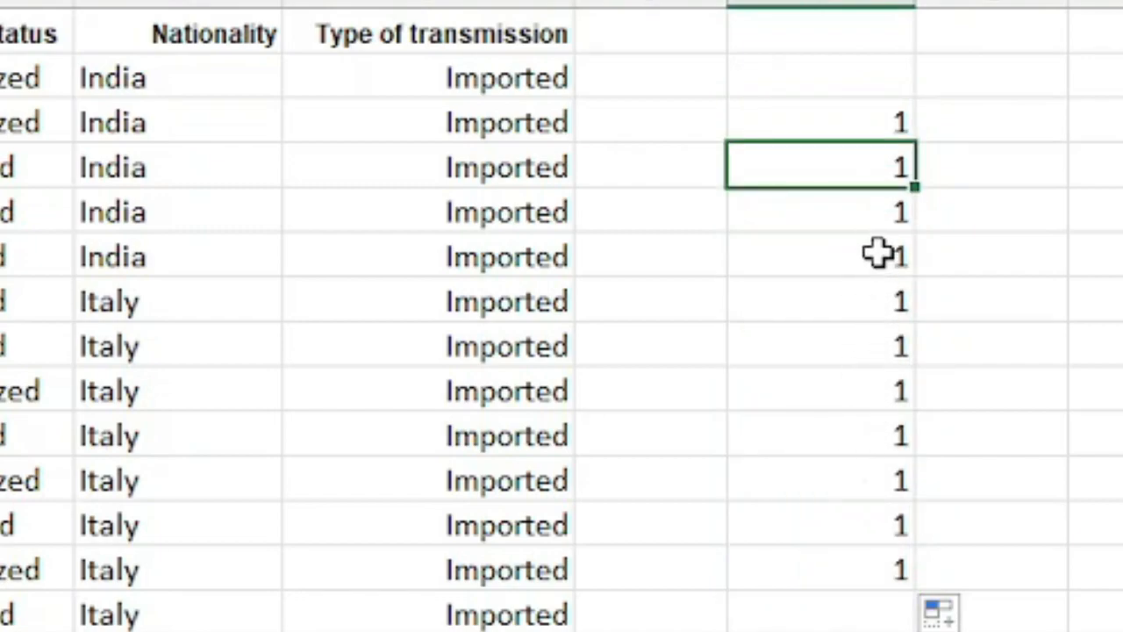
Enter 2 in K4, then fill the 1–2 series down to K13 to number the rows 1 to 11
left_click(872, 123)
left_click(875, 167)
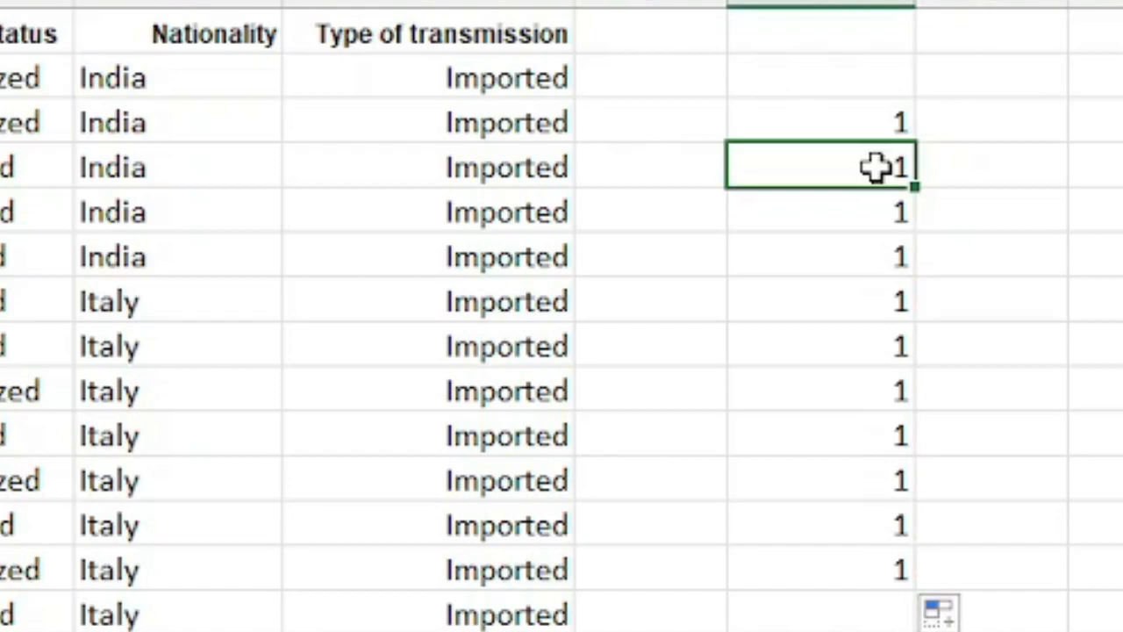
type("2")
left_click(884, 122)
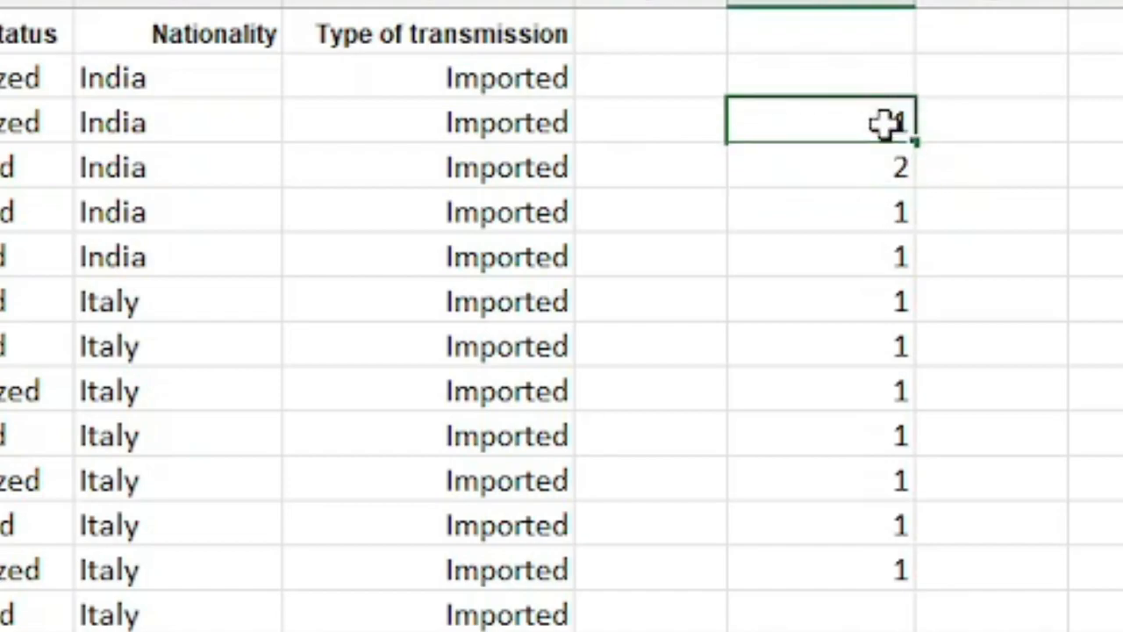
left_click_drag(886, 123, 883, 150)
left_click_drag(917, 187, 898, 584)
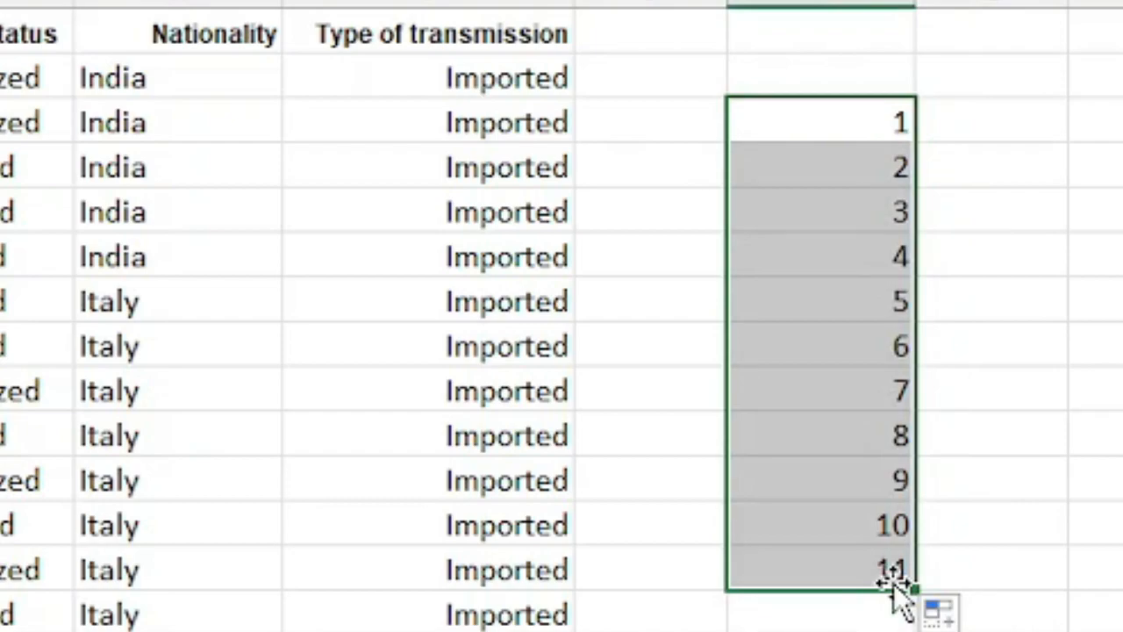
left_click(869, 173)
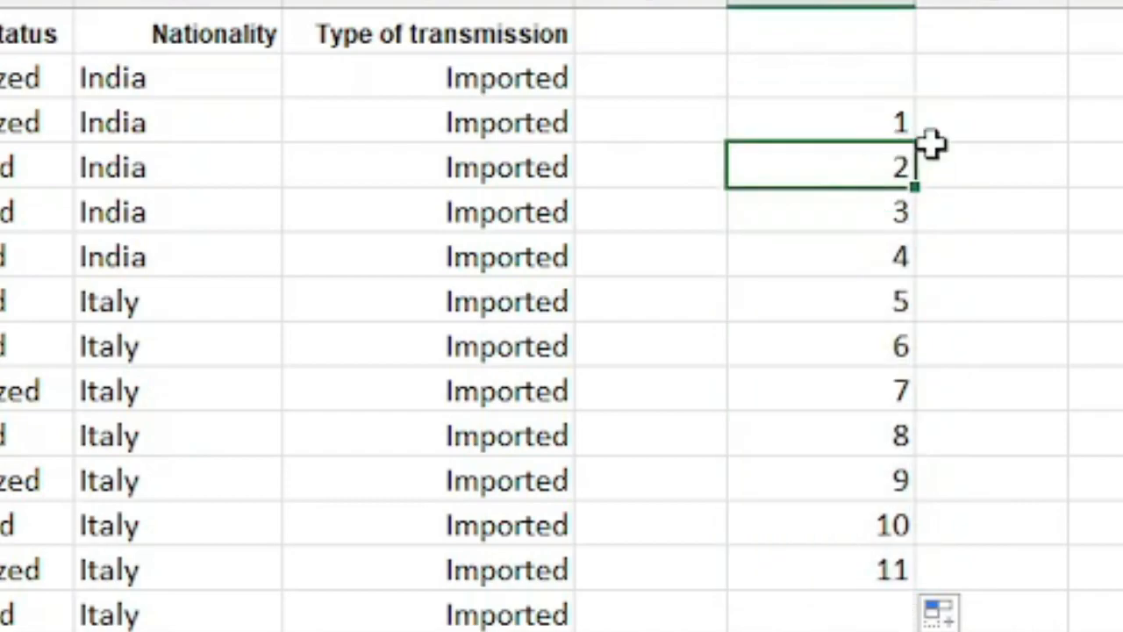
Enter JANUARY in L3 and fill it down to L14 to generate the months through DECEMBER
left_click(956, 123)
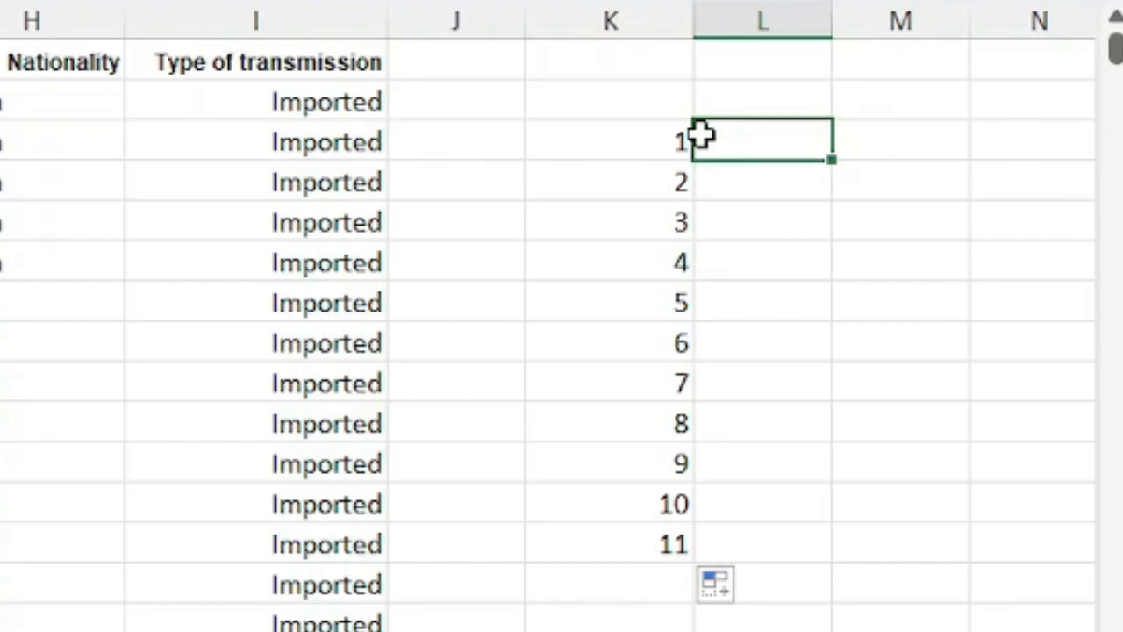
type("JAN")
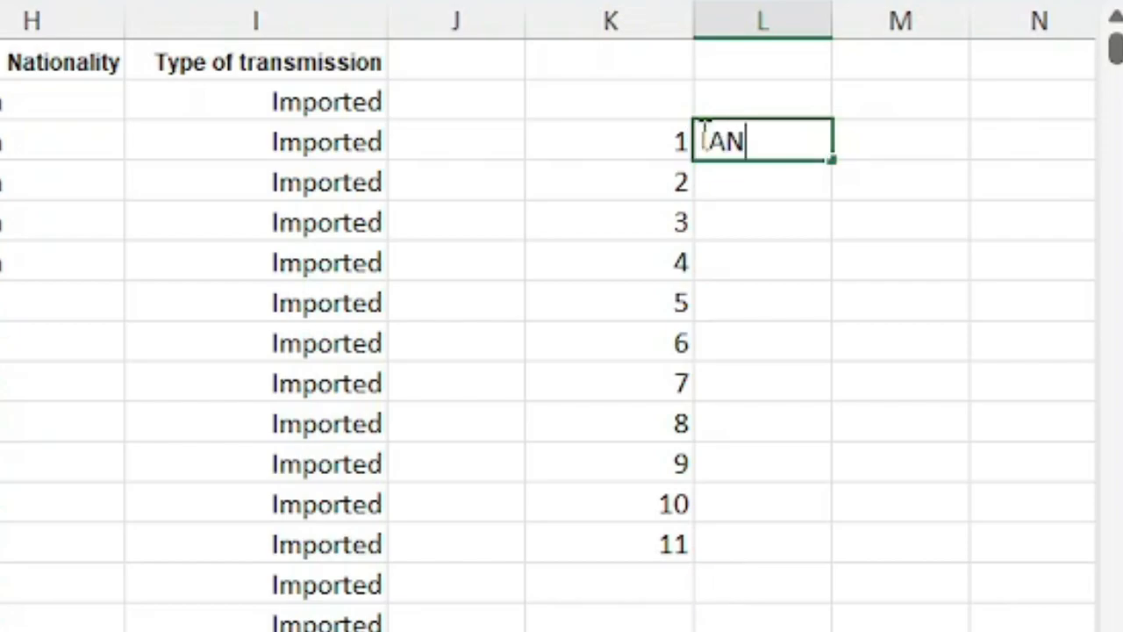
type("UARY")
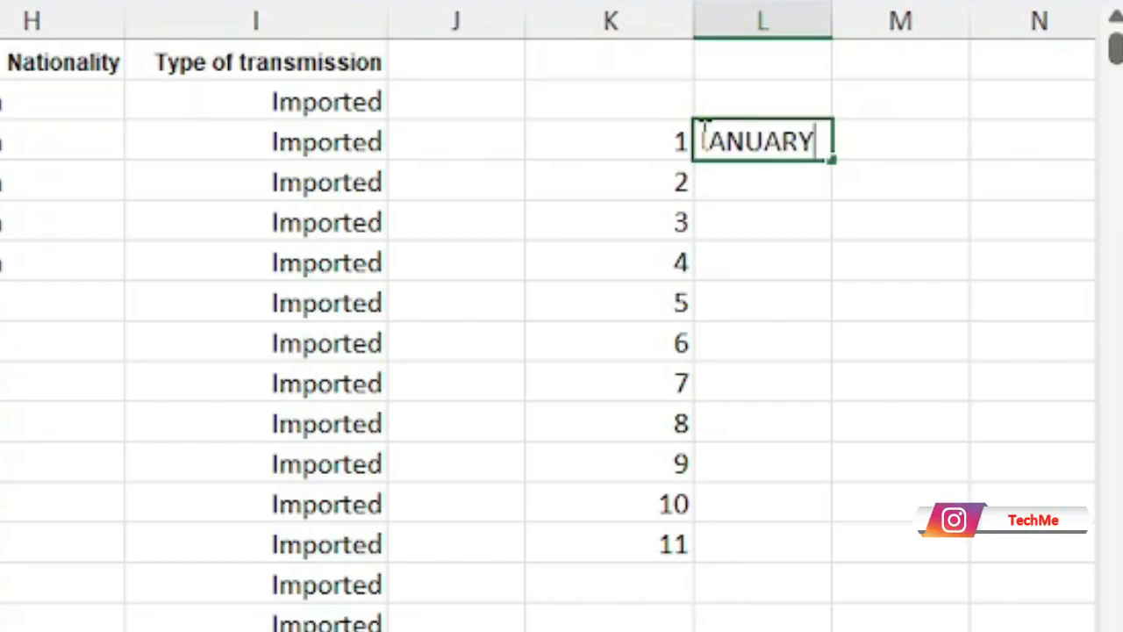
key("Return")
left_click(767, 141)
left_click_drag(832, 160, 802, 611)
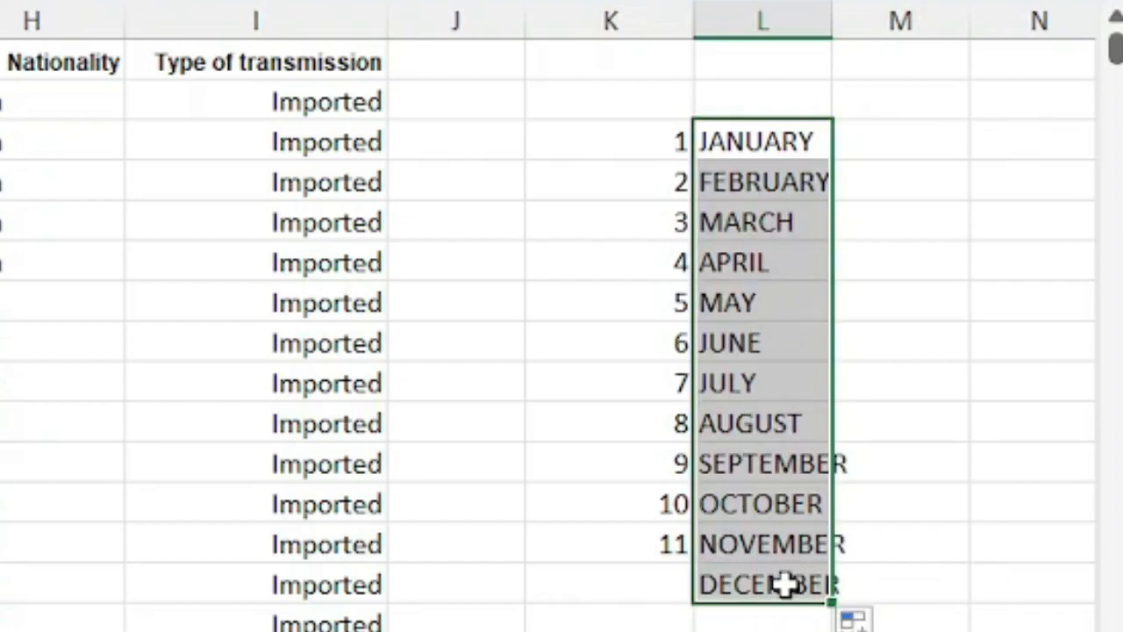
left_click(786, 145)
left_click(781, 181)
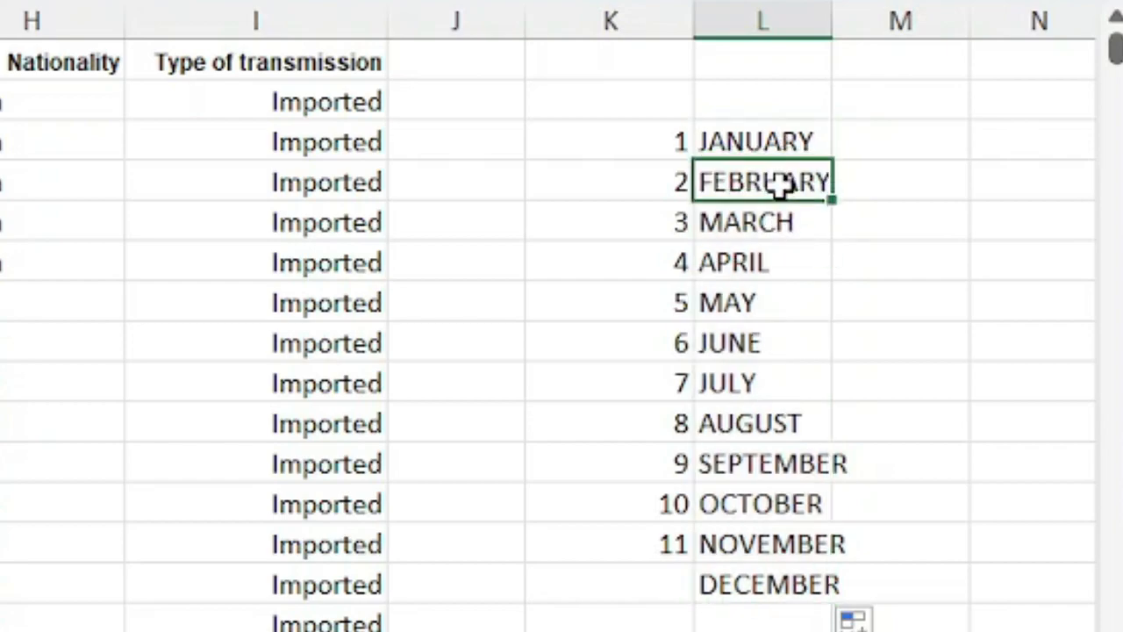
left_click(781, 224)
left_click(776, 270)
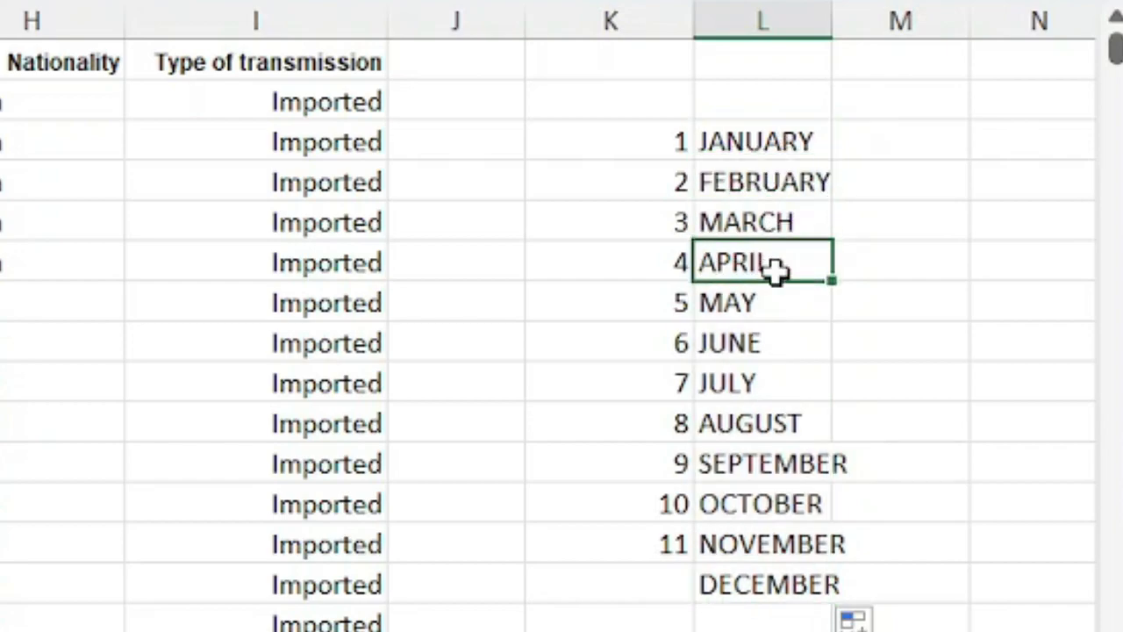
Enter SUNDAY in M3 and fill it down to M9 to generate the days through SATURDAY
left_click(887, 135)
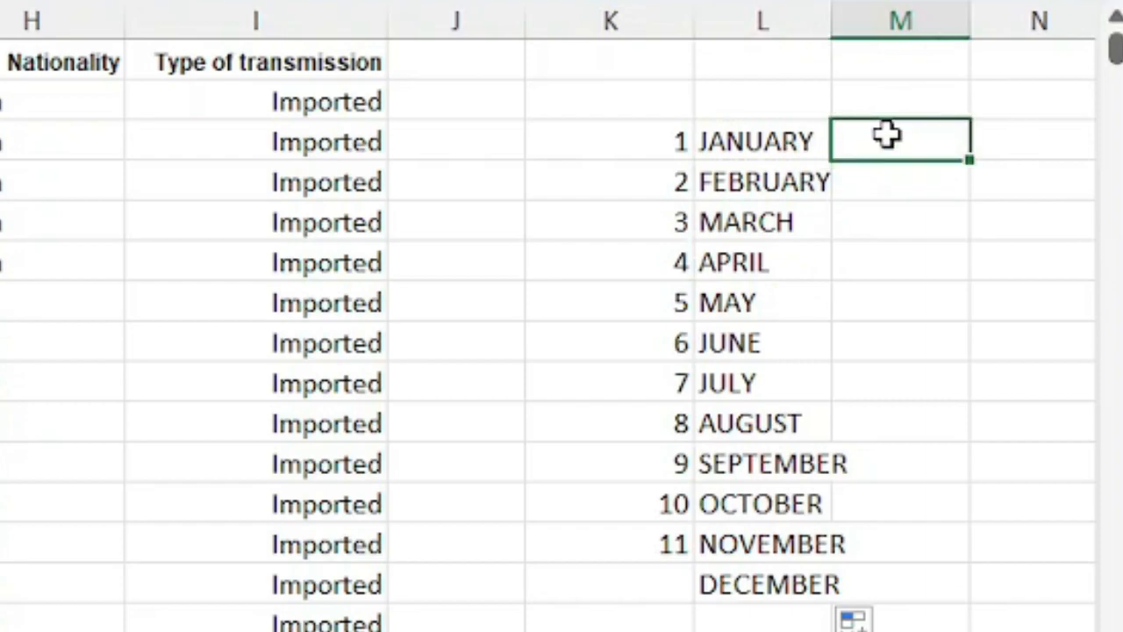
type("SUNDAY")
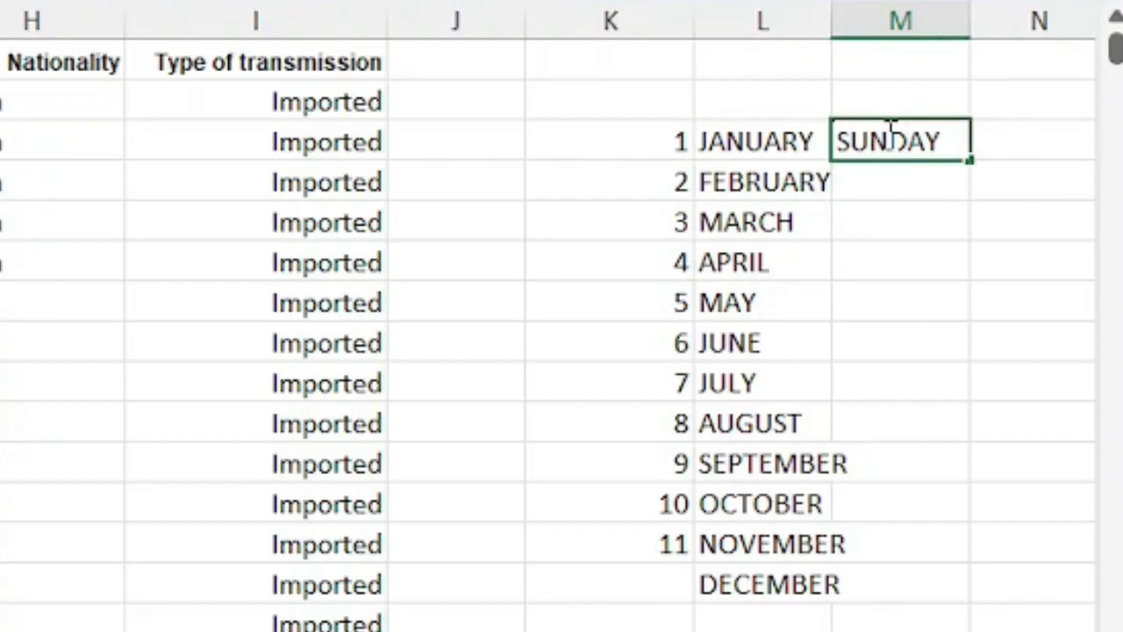
key("Return")
left_click(887, 135)
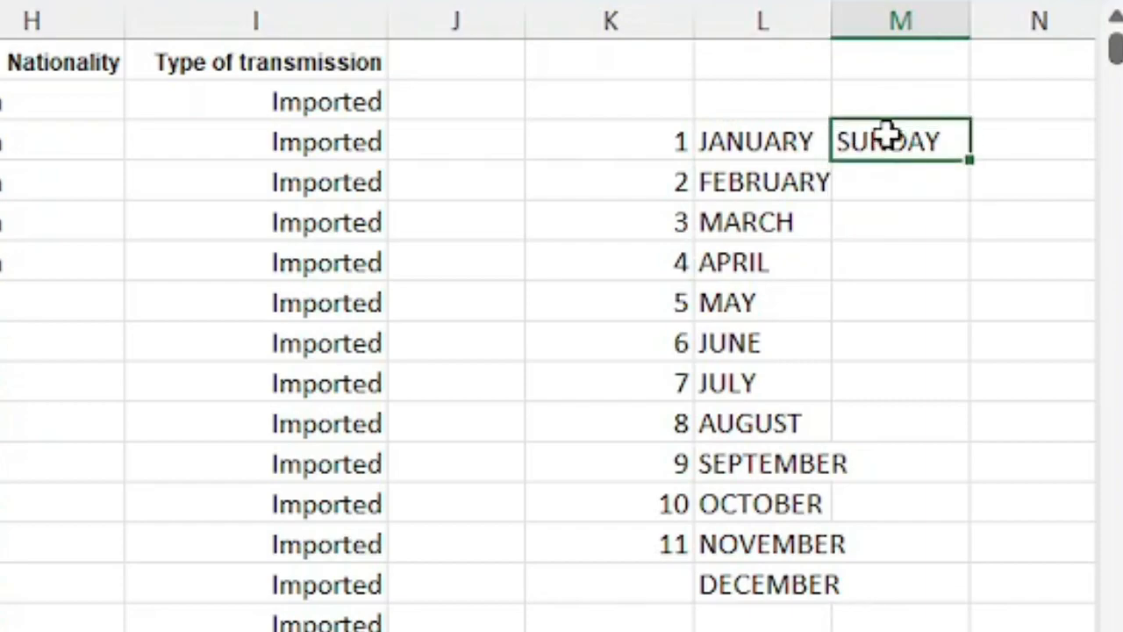
left_click_drag(970, 160, 965, 406)
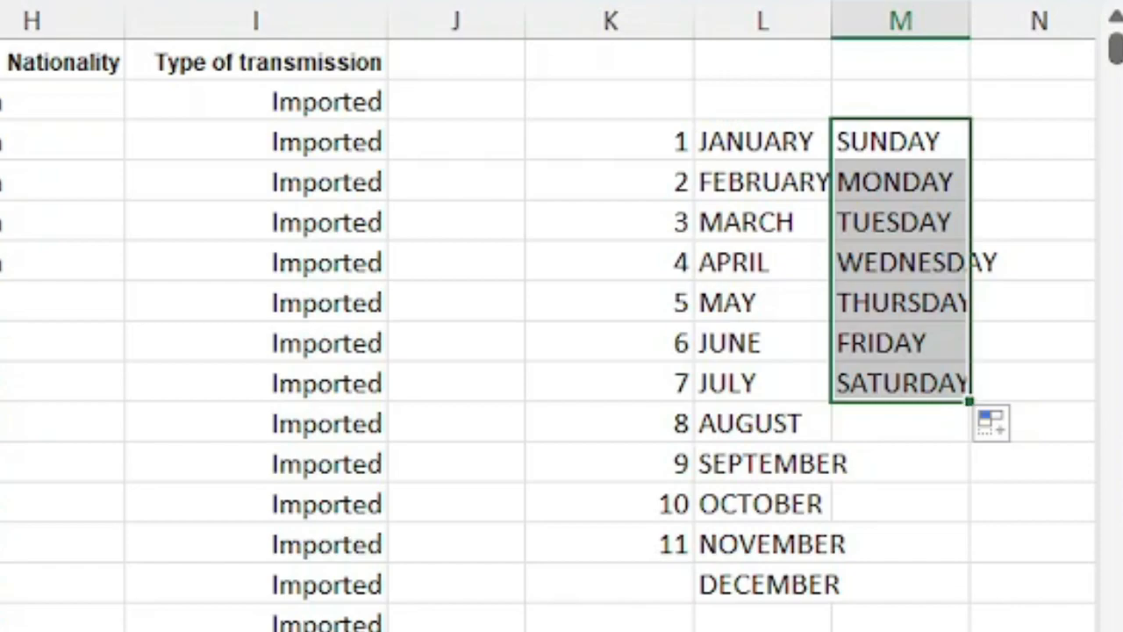
Enter CHANMARI, ZEMABAWK and SAITUAL in cells O3 to O5
scroll(561, 315, "right", 5)
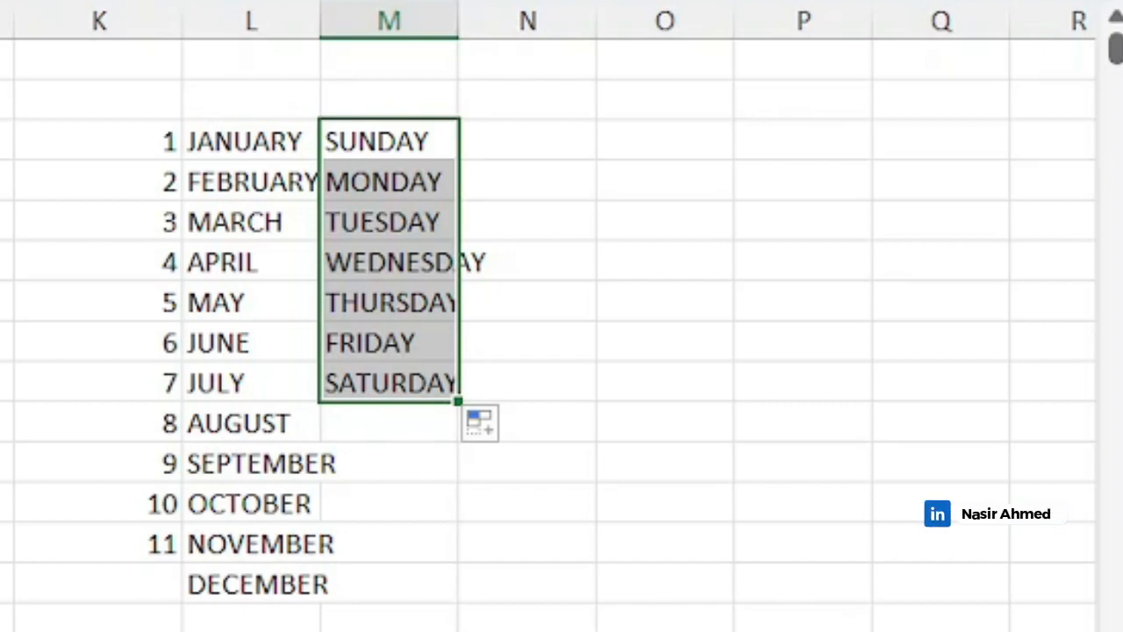
left_click(646, 156)
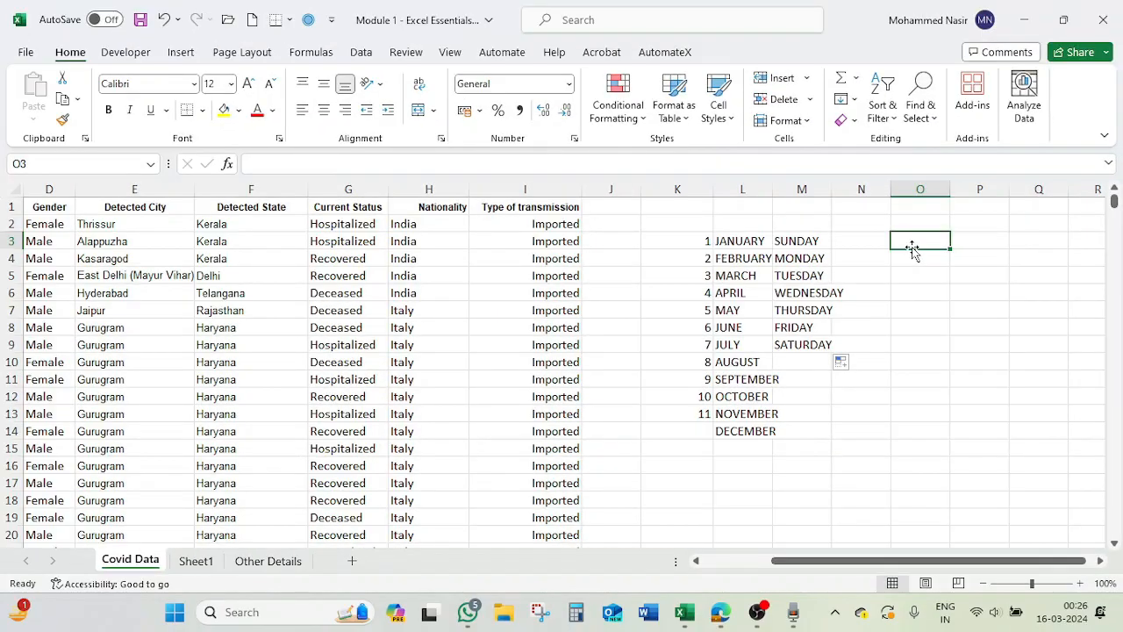
type("CHA")
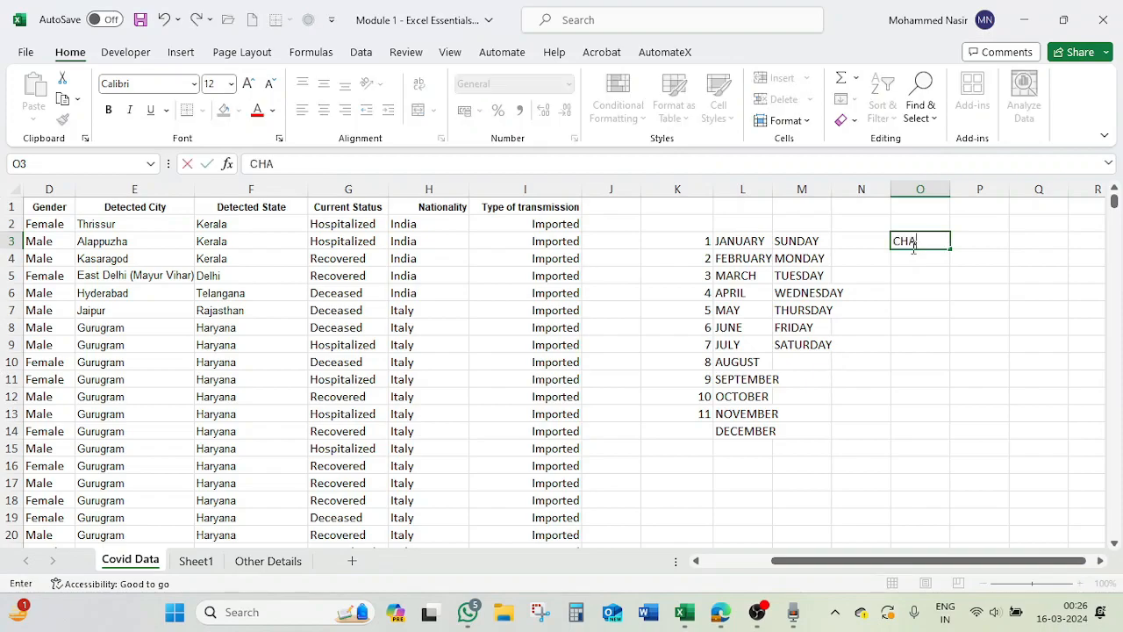
type("NMARI")
key("Return")
type("ZEMABAWK")
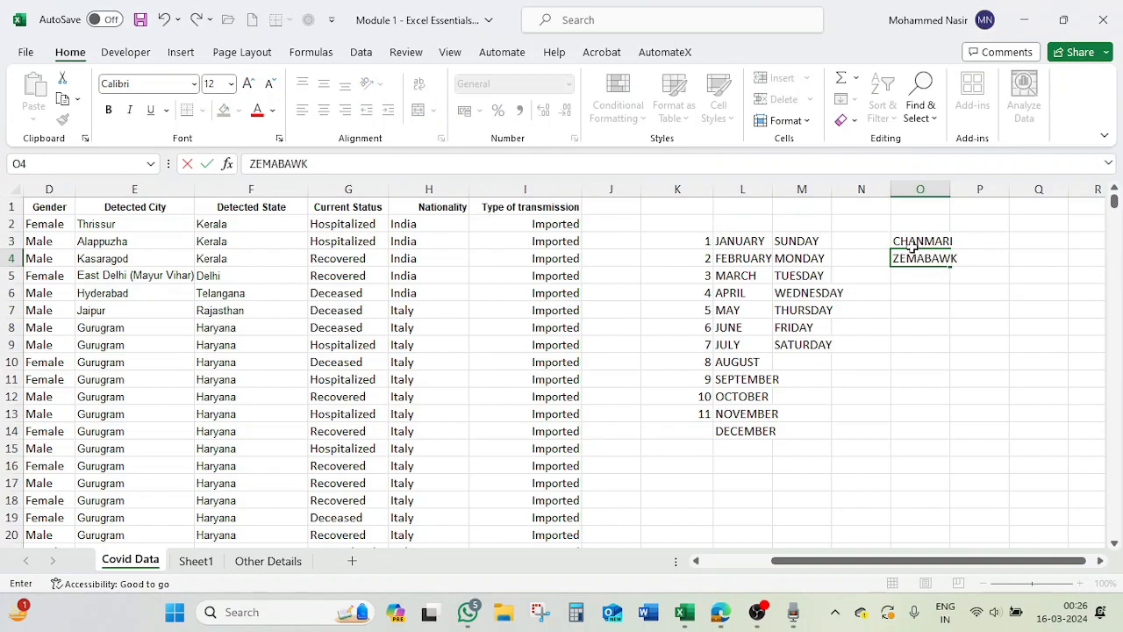
key("Return")
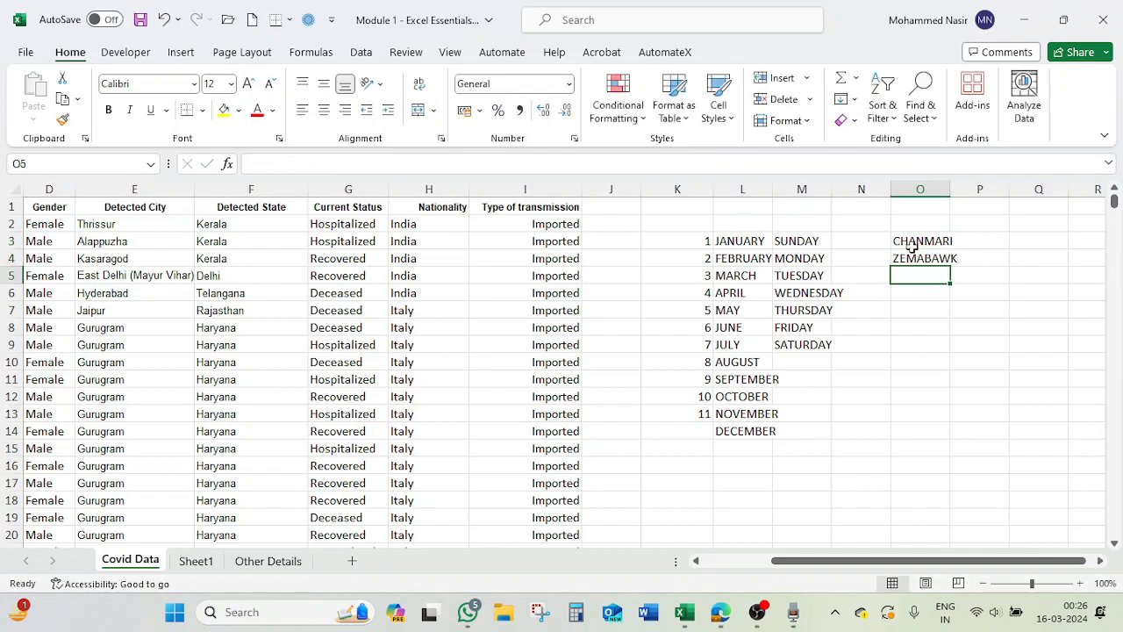
type("SAITUAL")
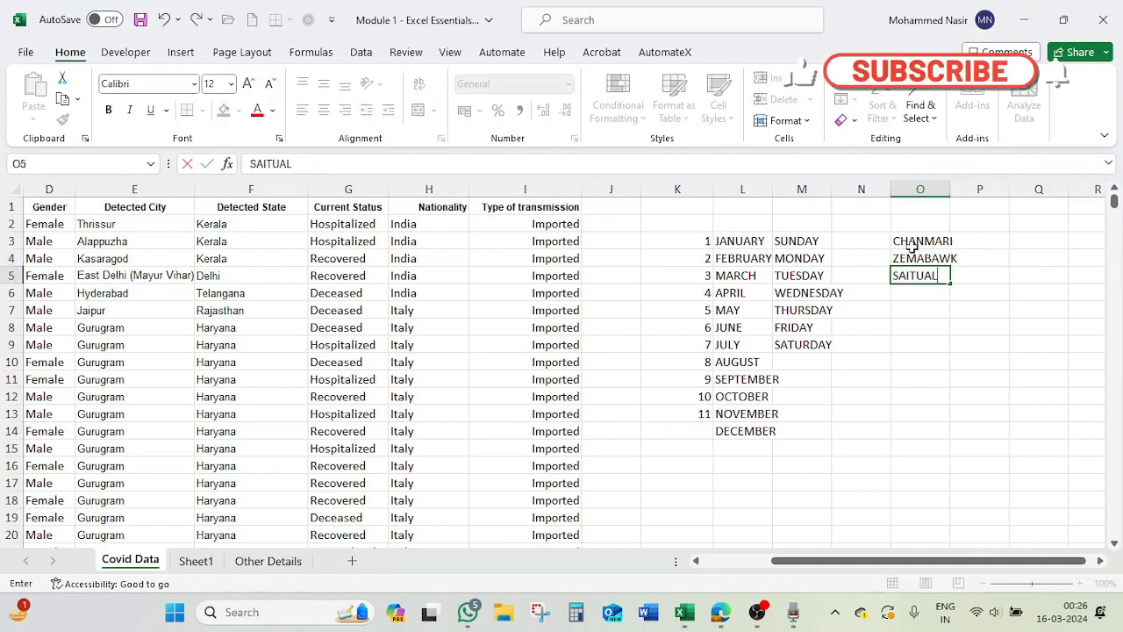
key("Return")
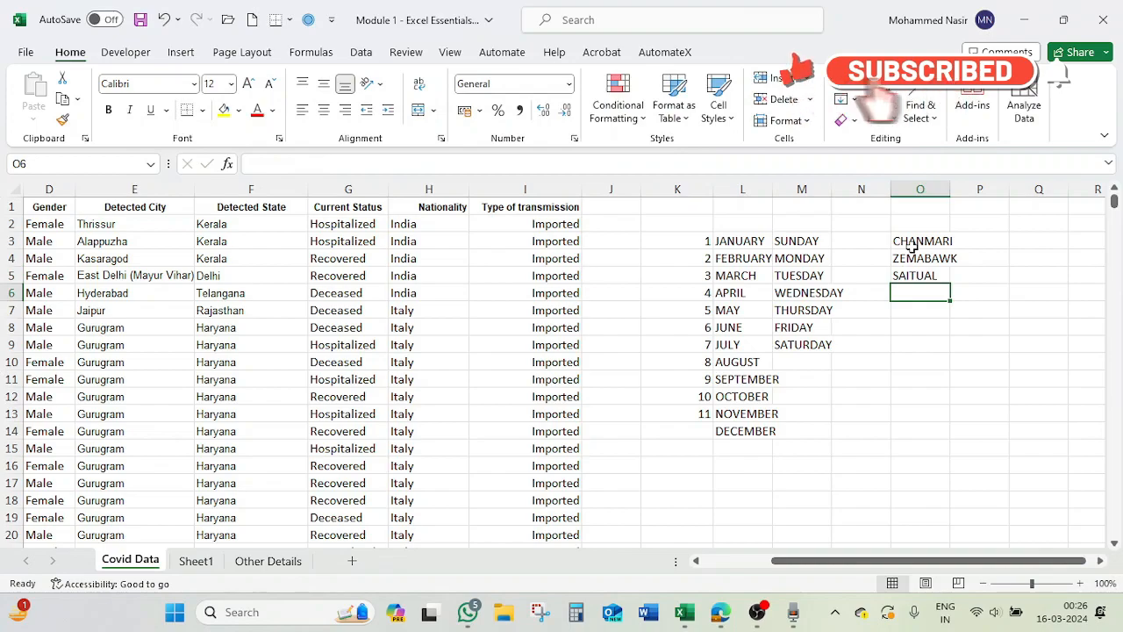
Enter ARMED VENG, THINGSULTHLIAH and NGOPA in cells O6 to O8
type("ARM")
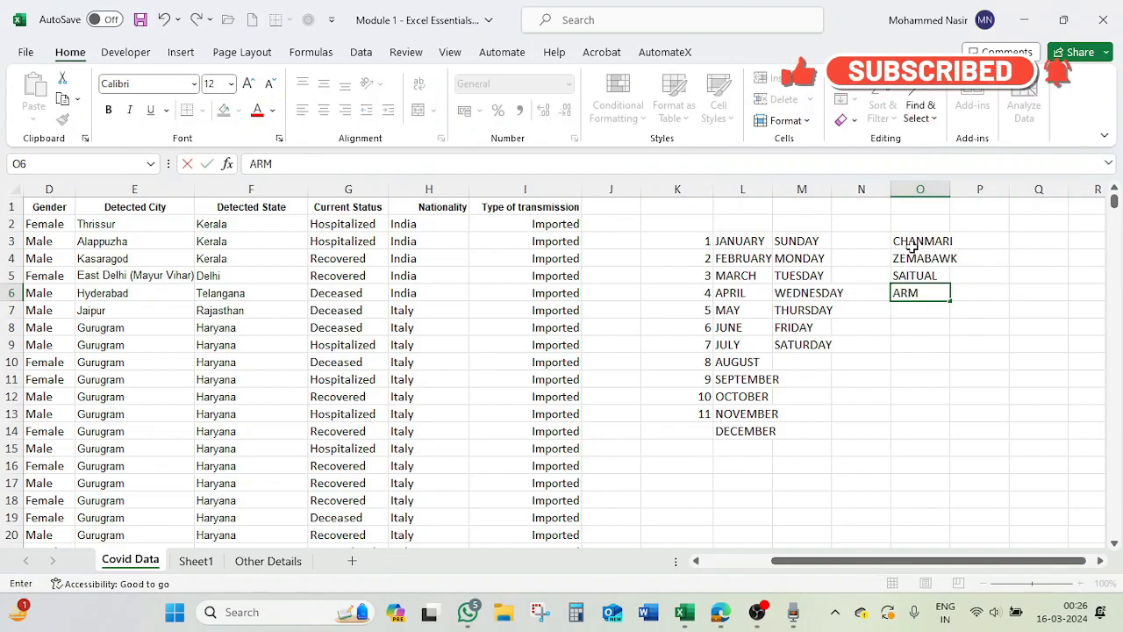
type("ED VENG")
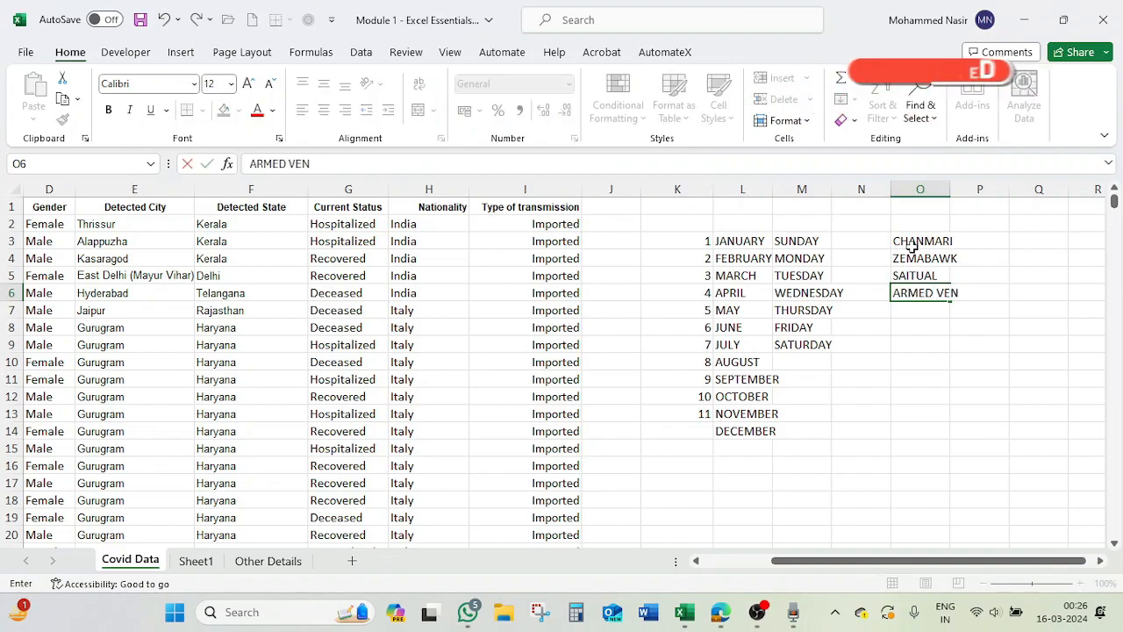
key("Return")
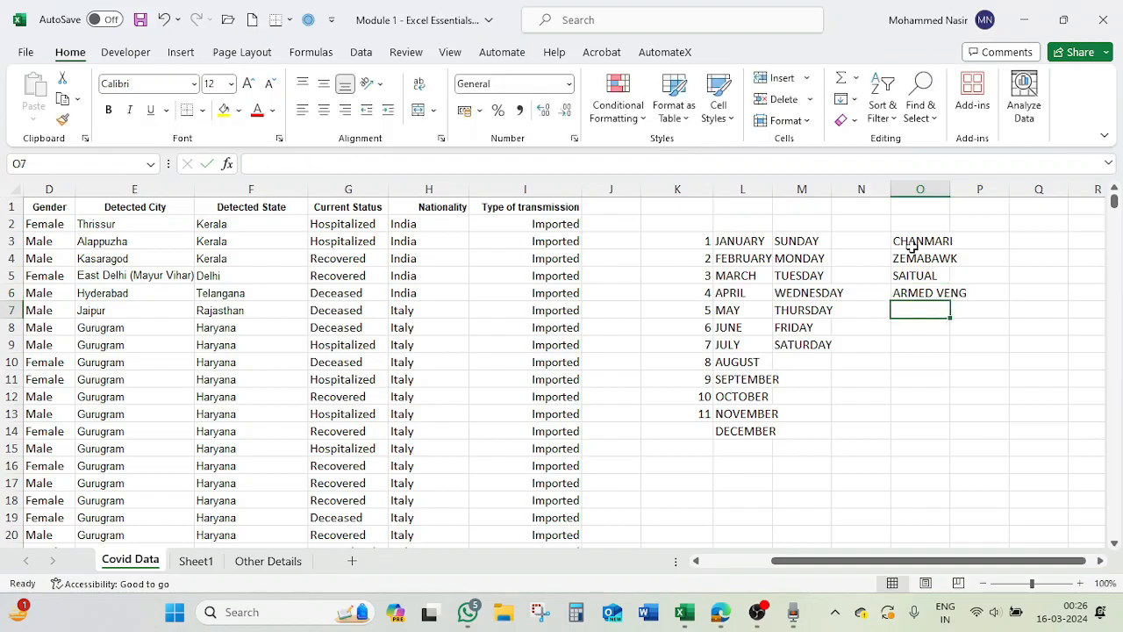
type("THINGSUL")
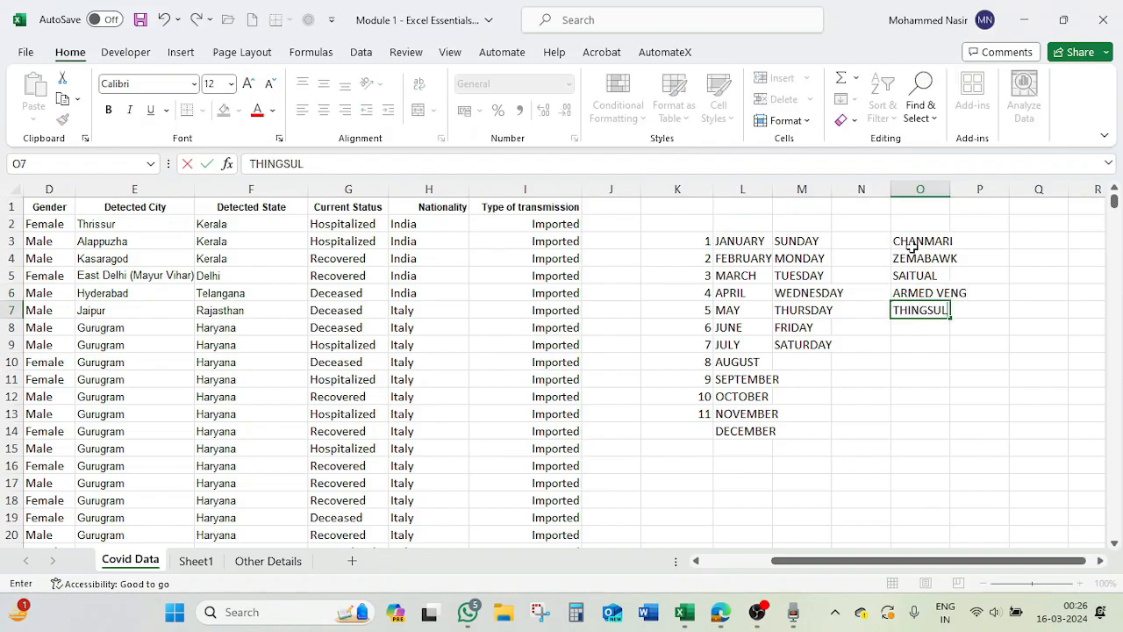
type("THLI")
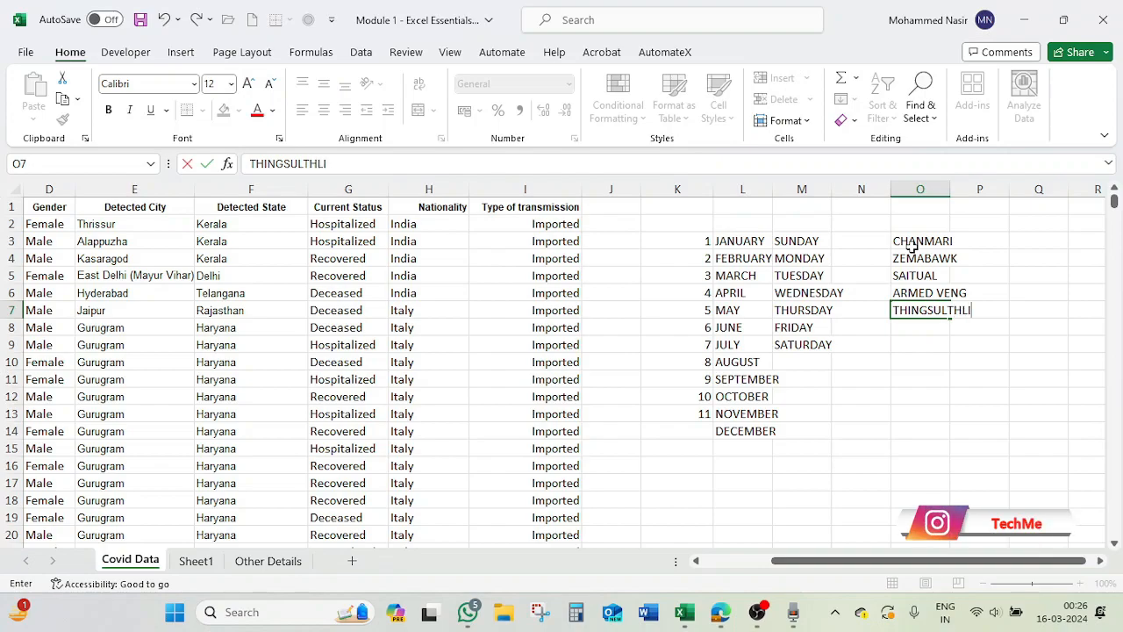
type("AH")
key("Return")
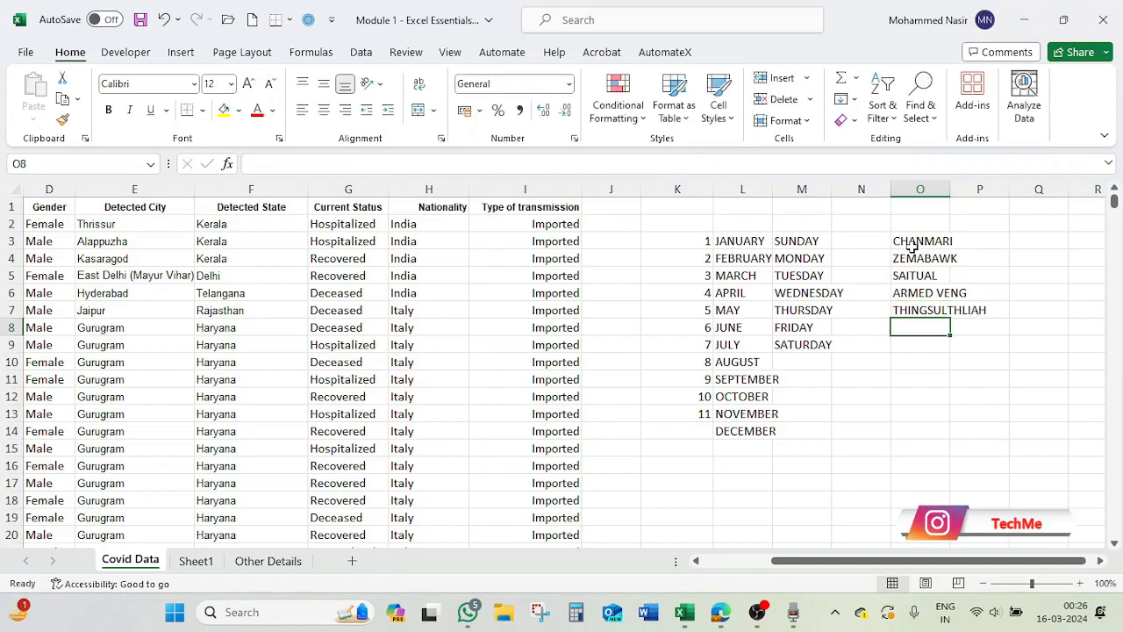
type("NGOPA")
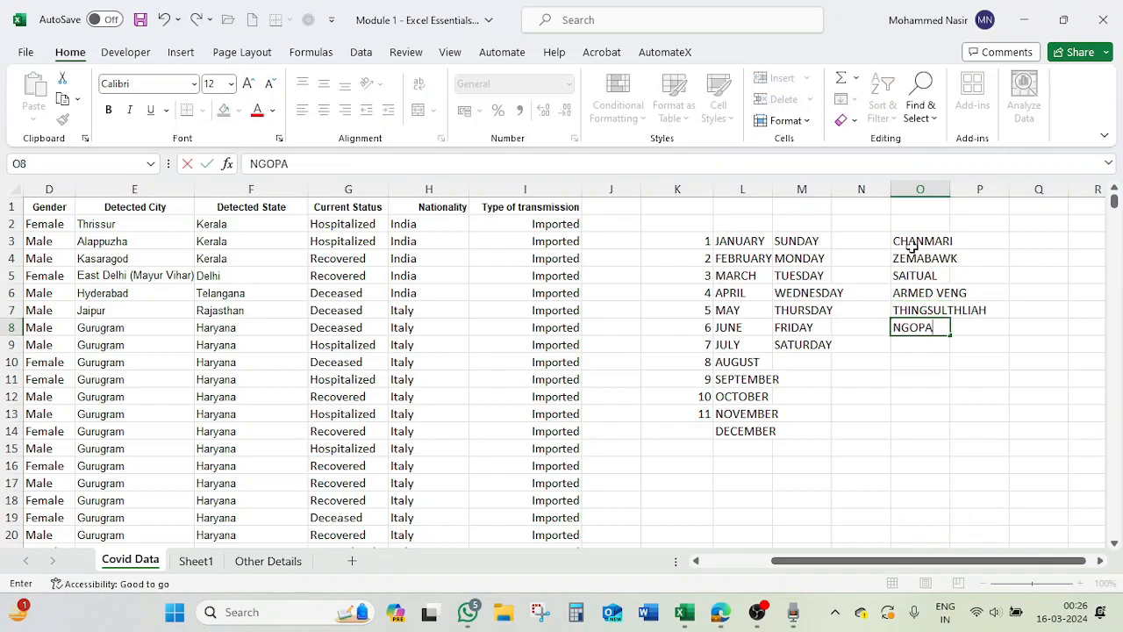
key("Return")
Enter MIMBUNG, CHAMPHAI and S.KHAWBUNG in cells O9 to O11
type("MIMBUNG")
key("Return")
type("CHAMPHAI")
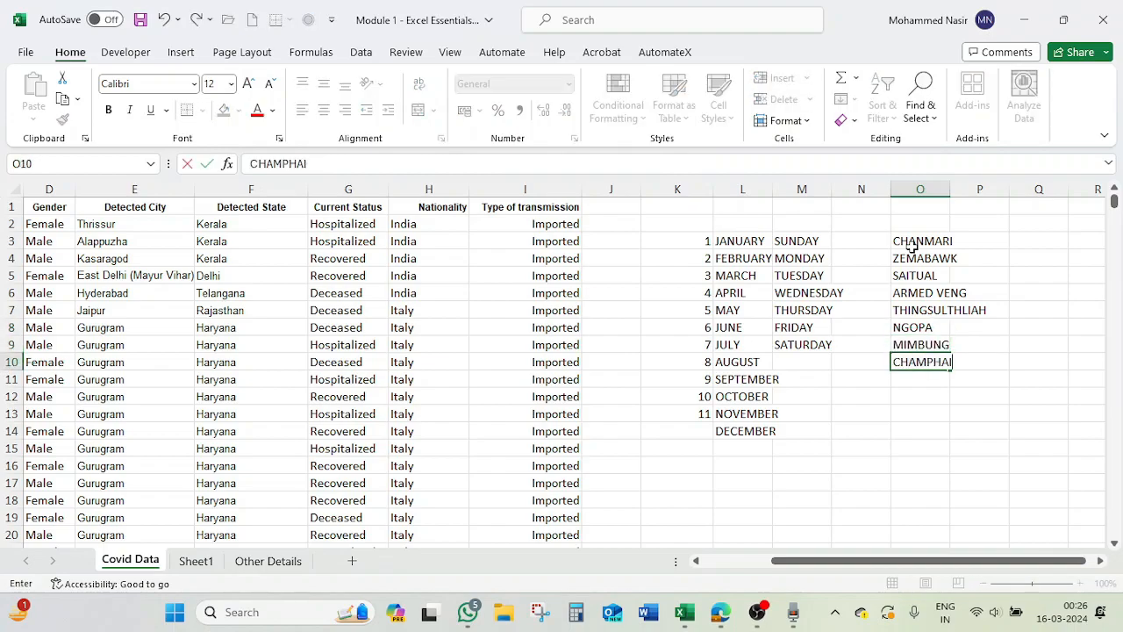
key("Return")
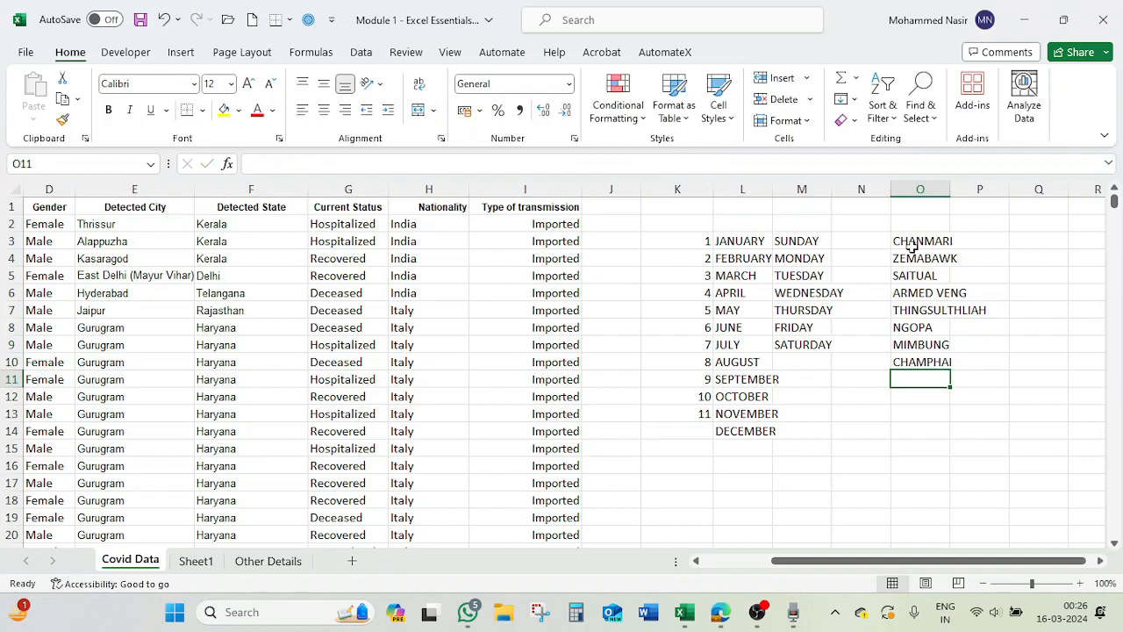
type("S.KH")
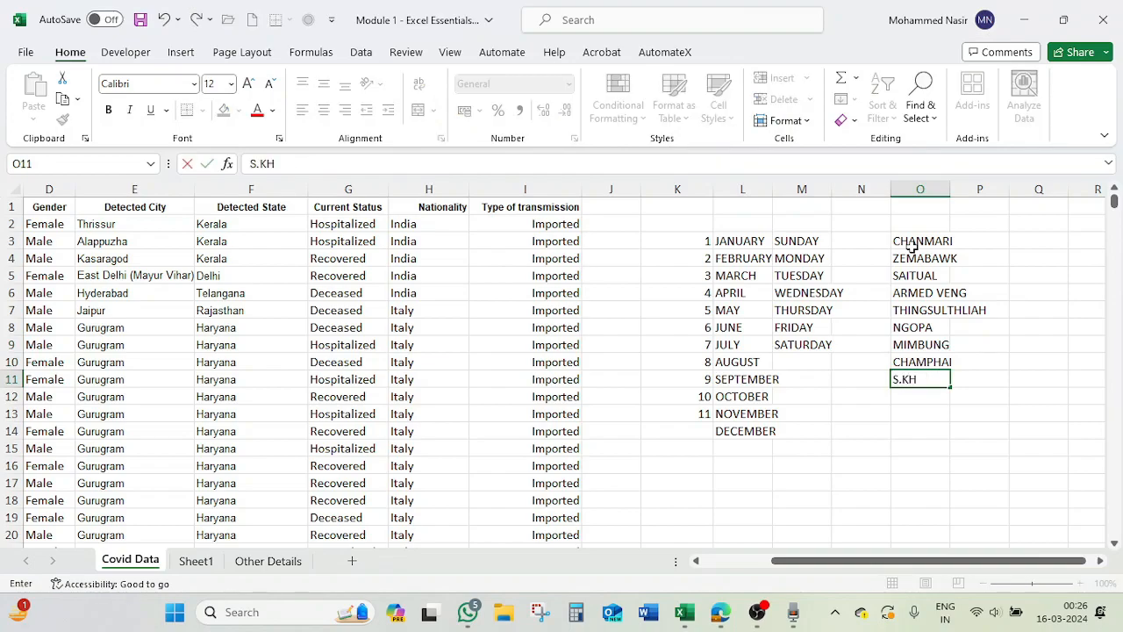
type("AWBUNG")
key("Return")
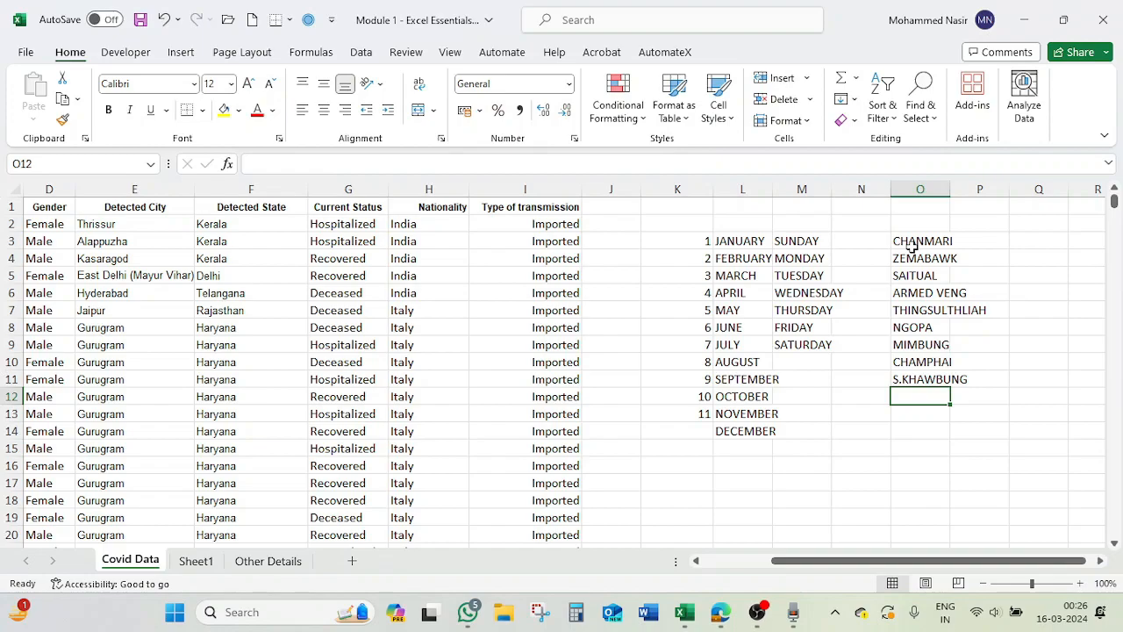
Enter RAMHLUN, DARLAWN and KHAWZAWL in cells O12 to O14
type("RAMHLUN")
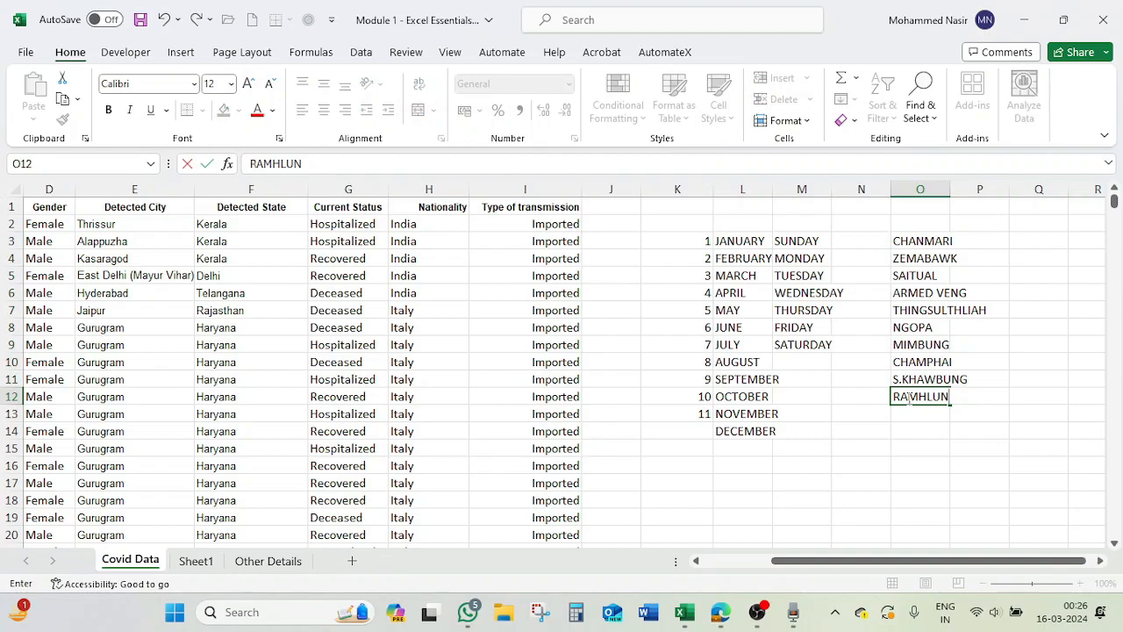
key("Return")
type("DARLAWN")
key("Return")
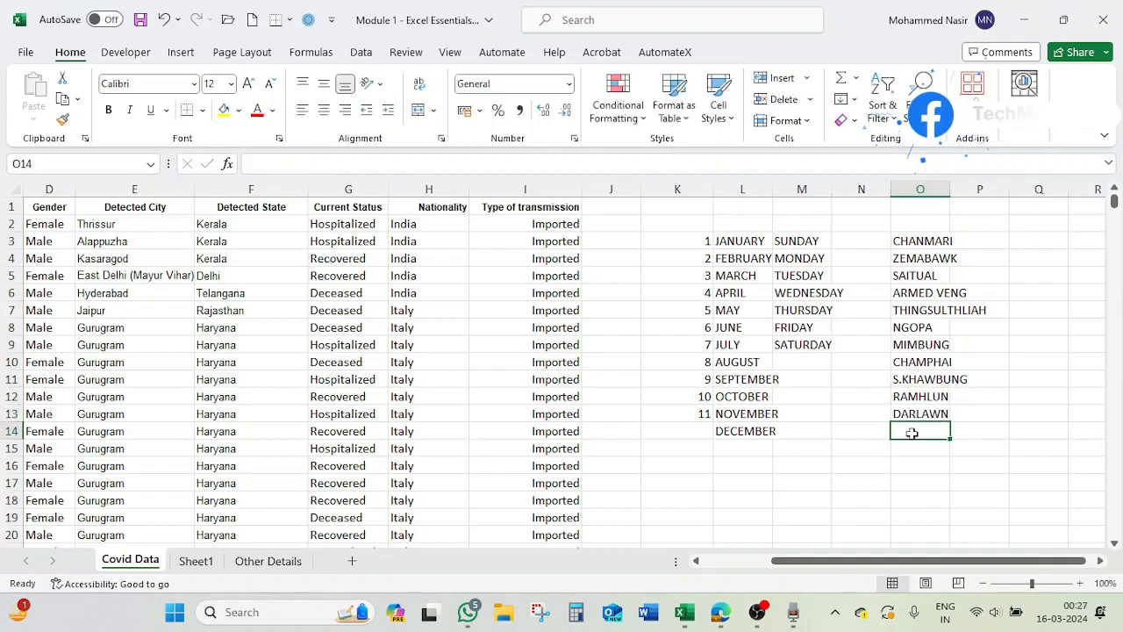
type("KHAWZAWL")
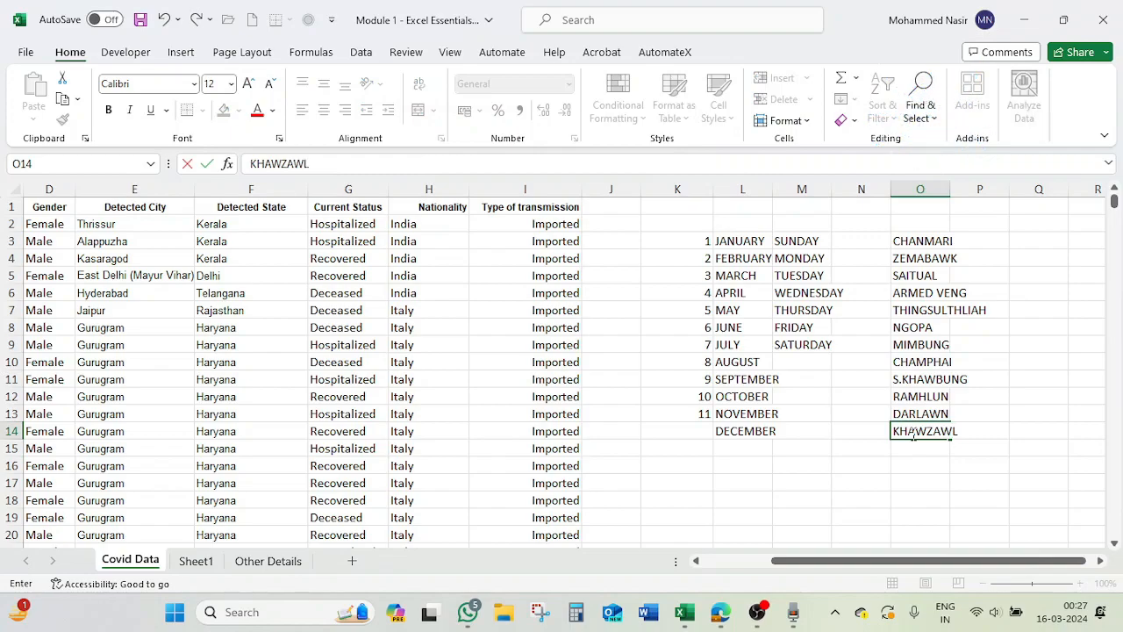
key("Return")
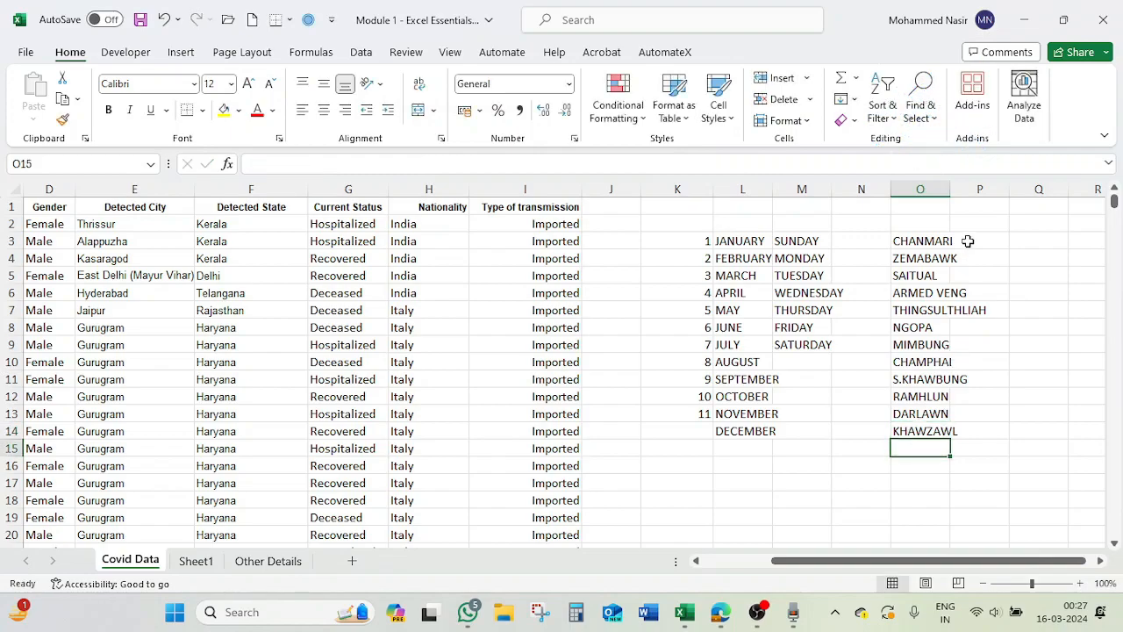
Widen column O so the longest place name fits, then select O3
left_click_drag(950, 190, 1002, 196)
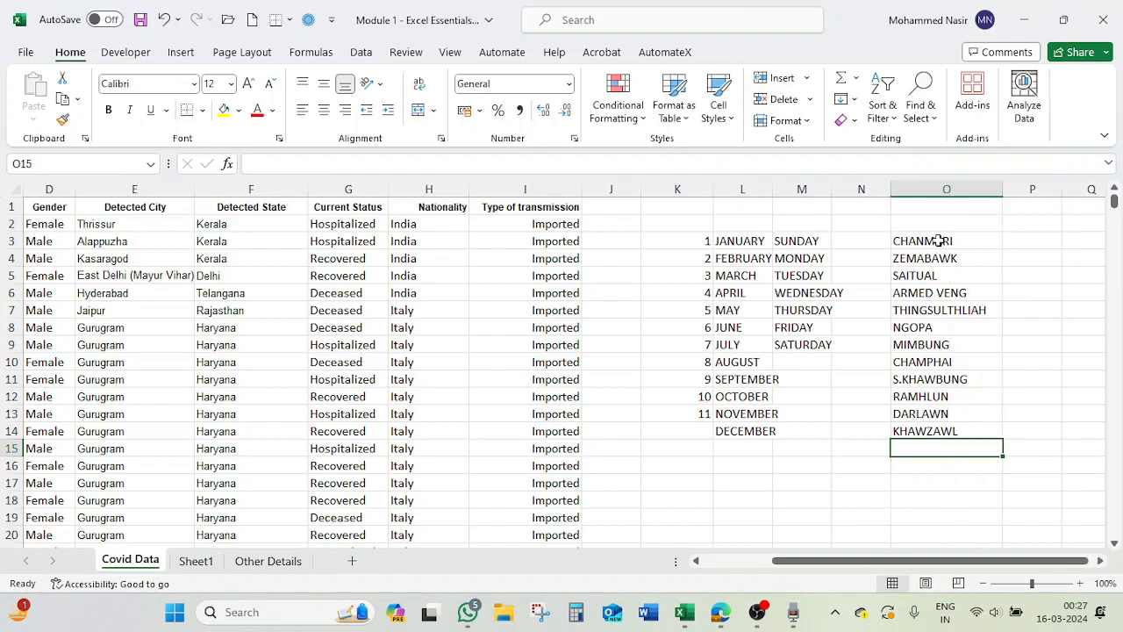
left_click(937, 241)
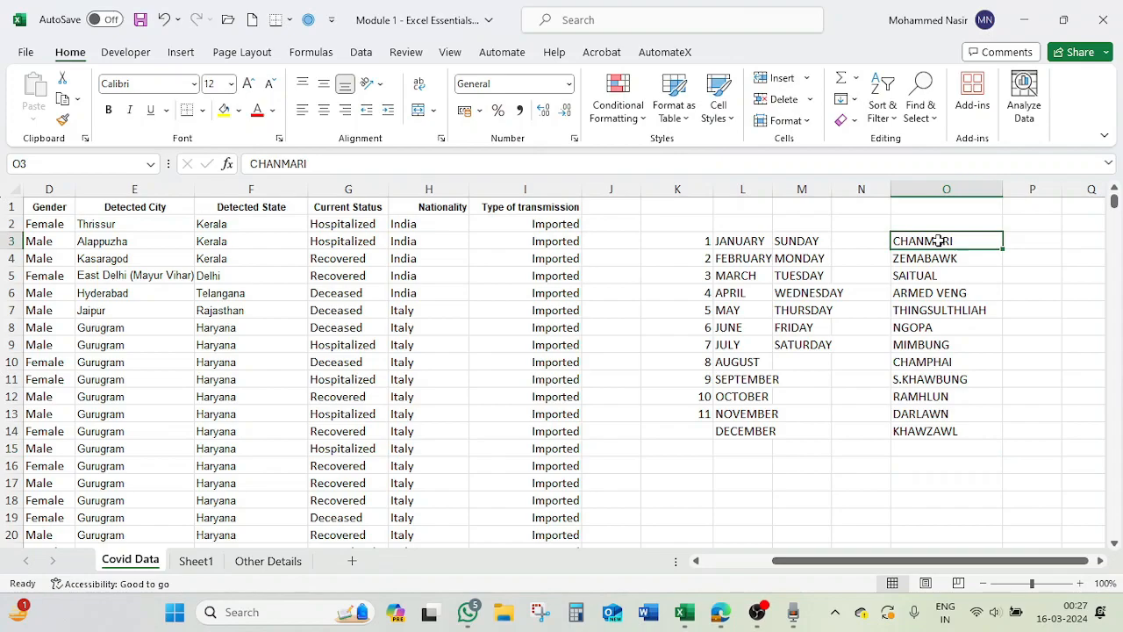
Enter ACCOUNT OPEN in cell P2
left_click(1022, 221)
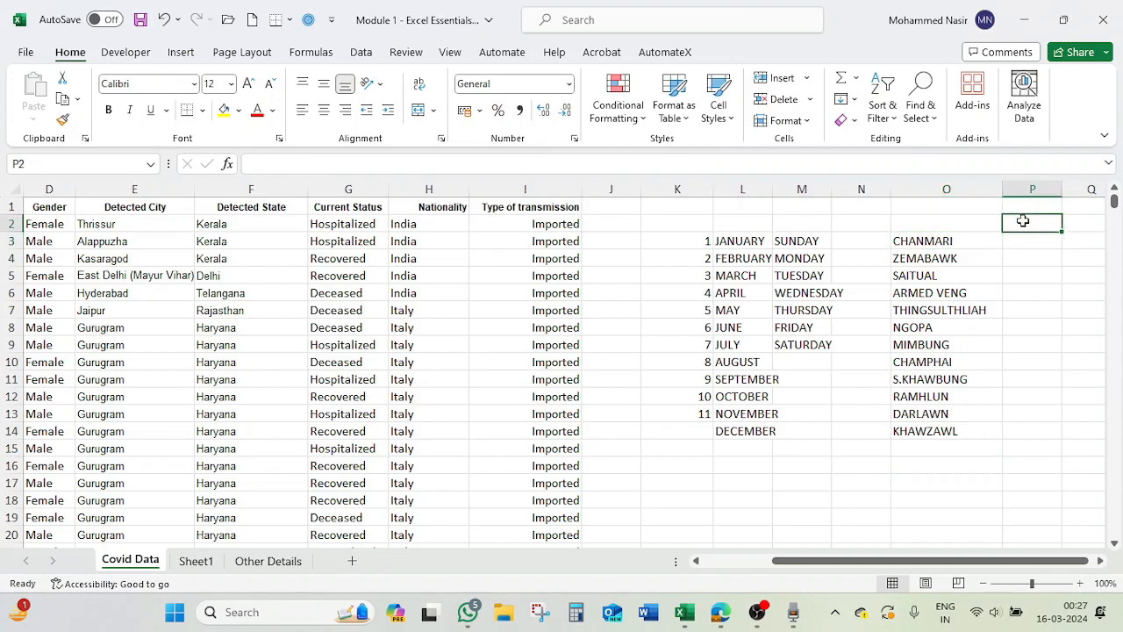
type("NO D")
key("BackSpace")
key("BackSpace")
key("BackSpace")
key("BackSpace")
type("ACCOUNT OPEN")
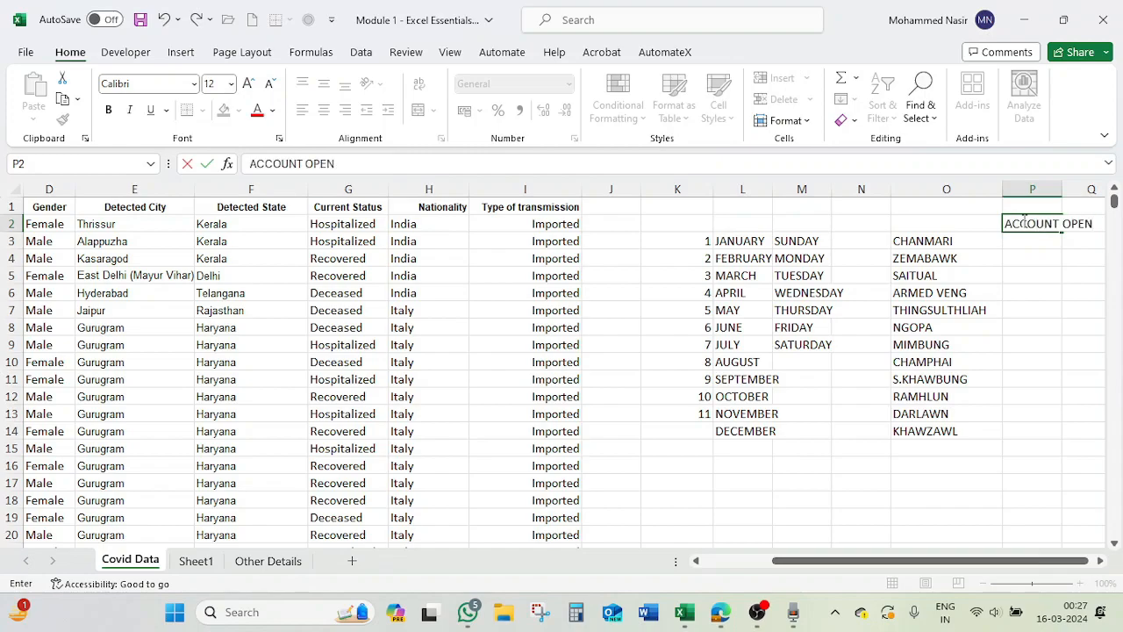
key("Return")
Select and compare the place-name list in column O with the weekday series in M3:M9
left_click(1022, 222)
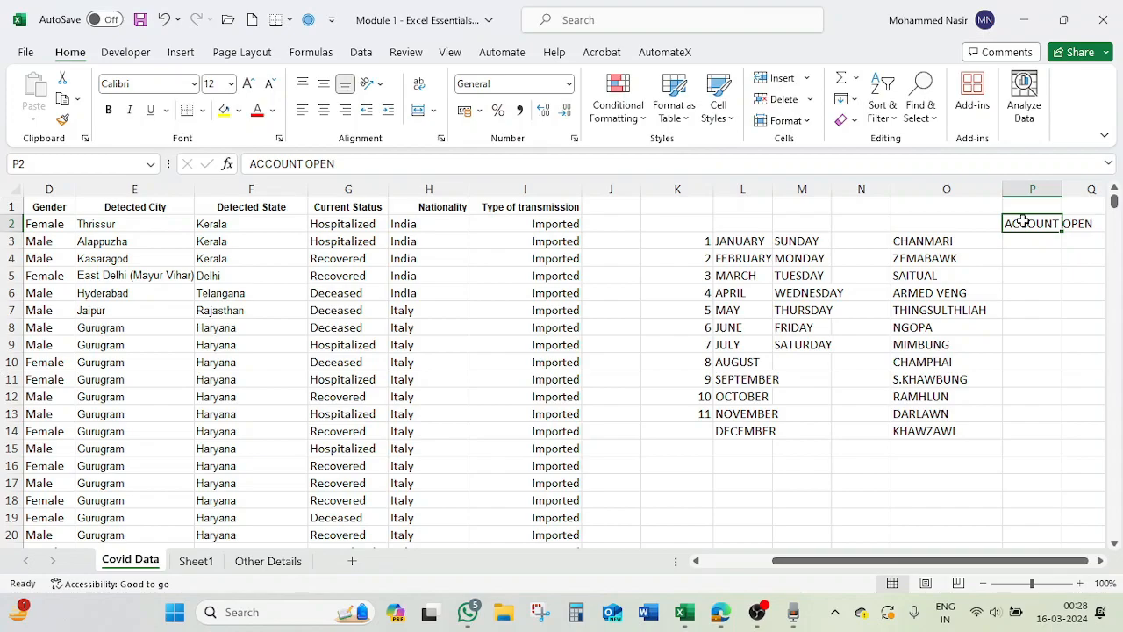
left_click(931, 241)
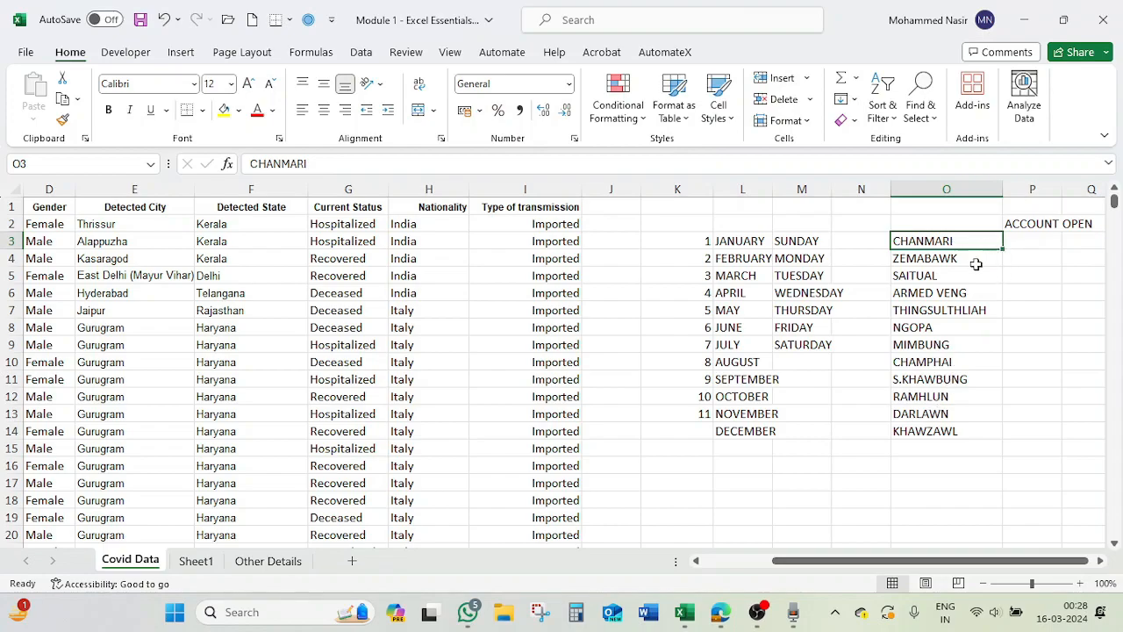
left_click_drag(946, 258, 945, 431)
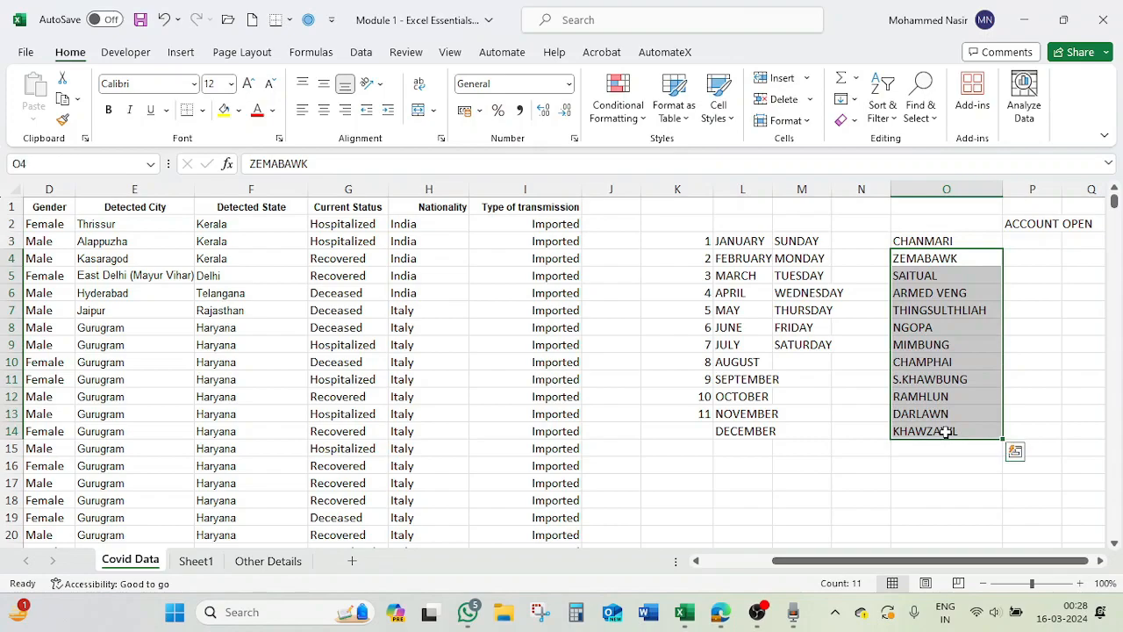
left_click(819, 240)
left_click_drag(831, 249, 832, 351)
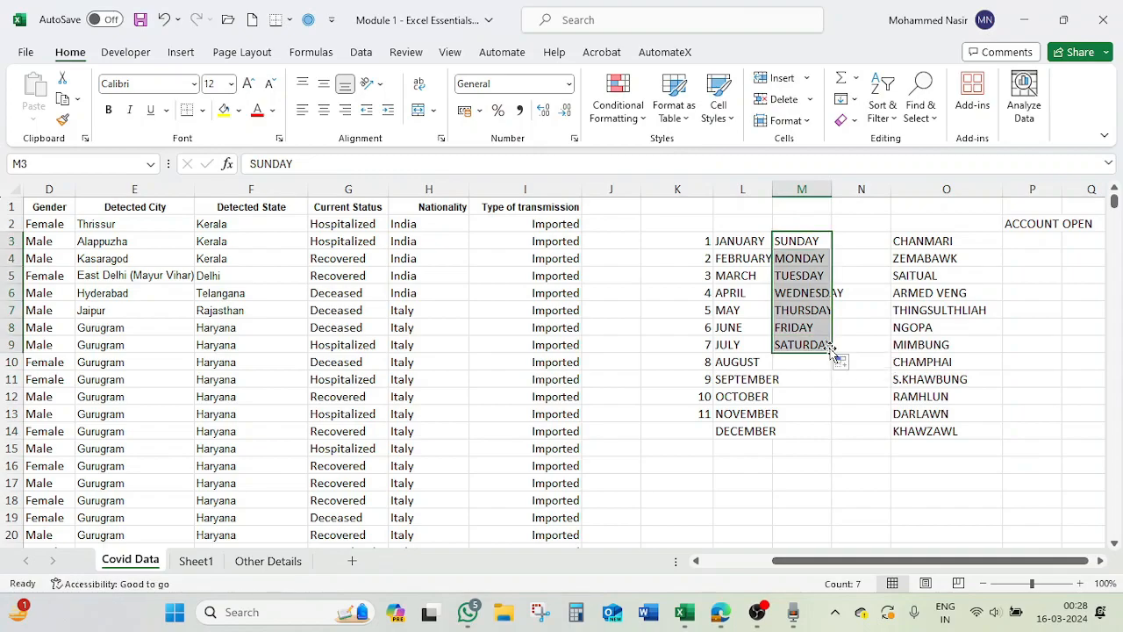
left_click(939, 243)
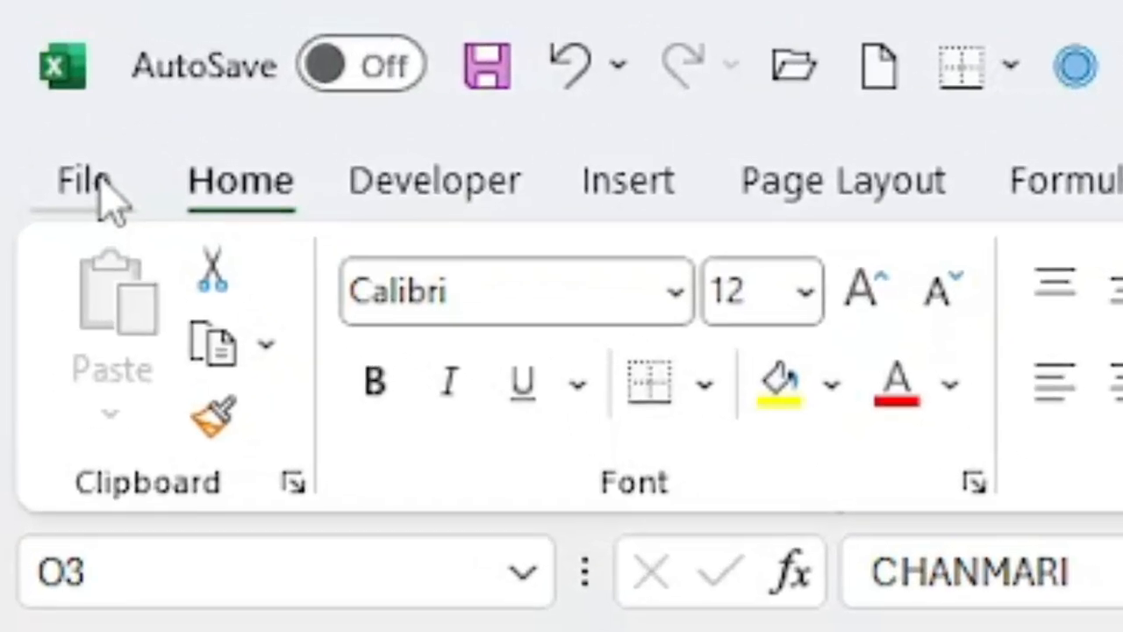
Open the Custom Lists dialog from the advanced Excel options and review the built-in day and month lists
left_click(84, 181)
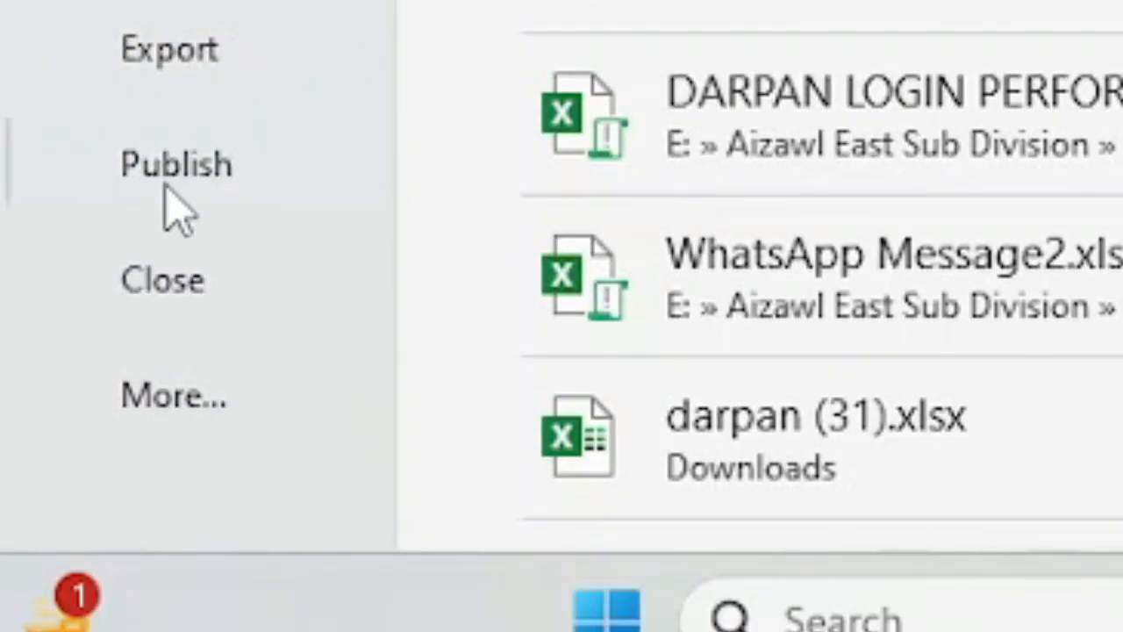
left_click(199, 405)
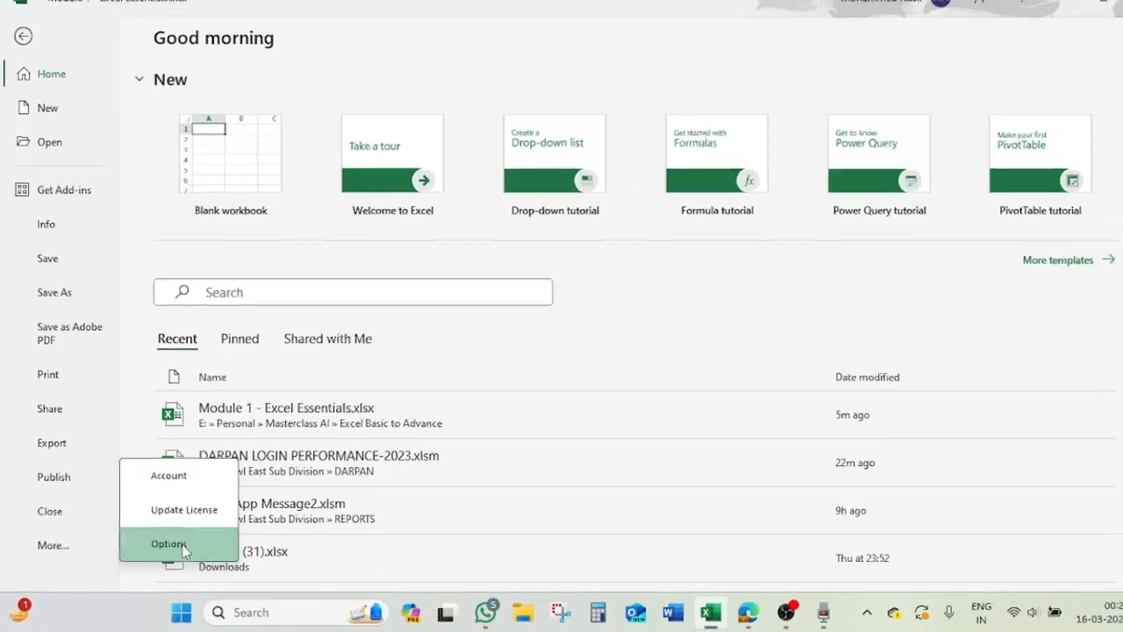
left_click(222, 523)
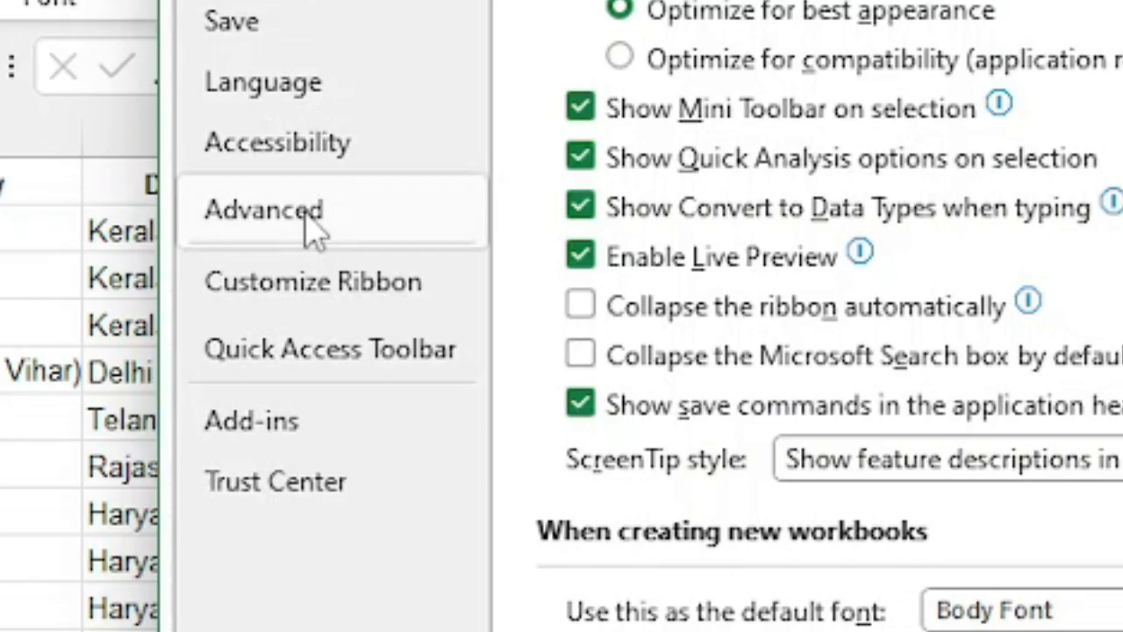
left_click(371, 219)
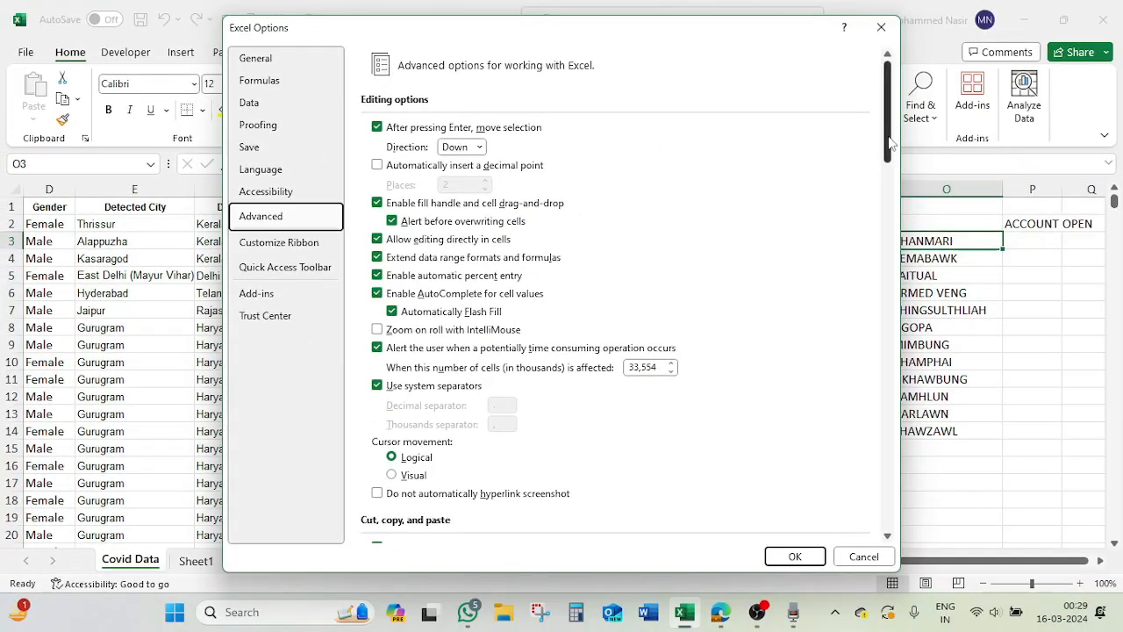
left_click_drag(888, 134, 893, 518)
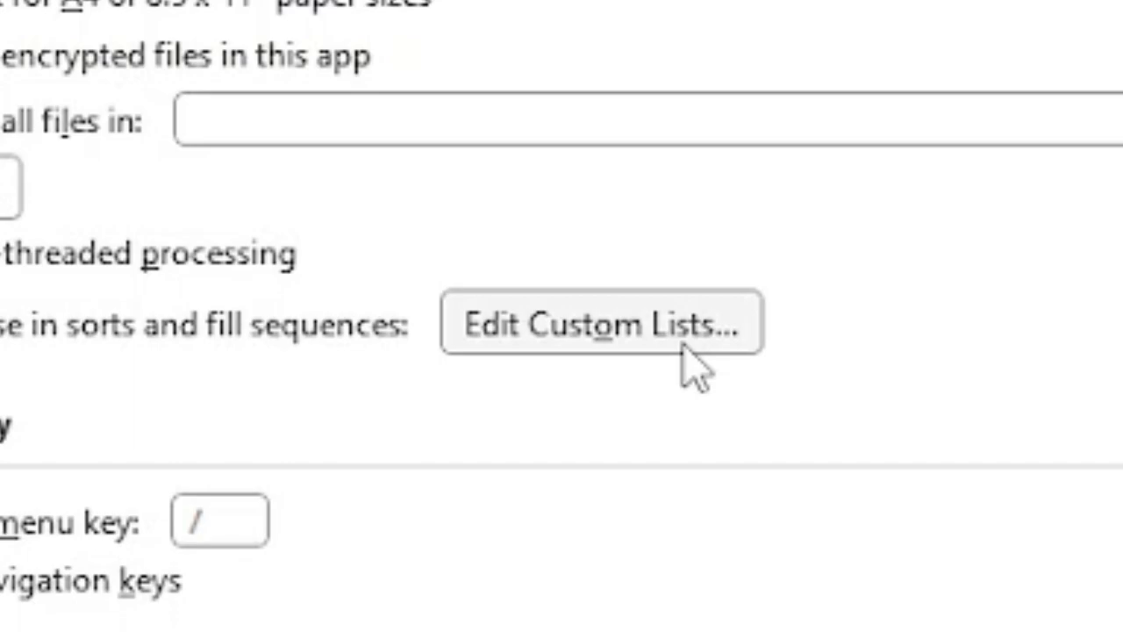
left_click(683, 344)
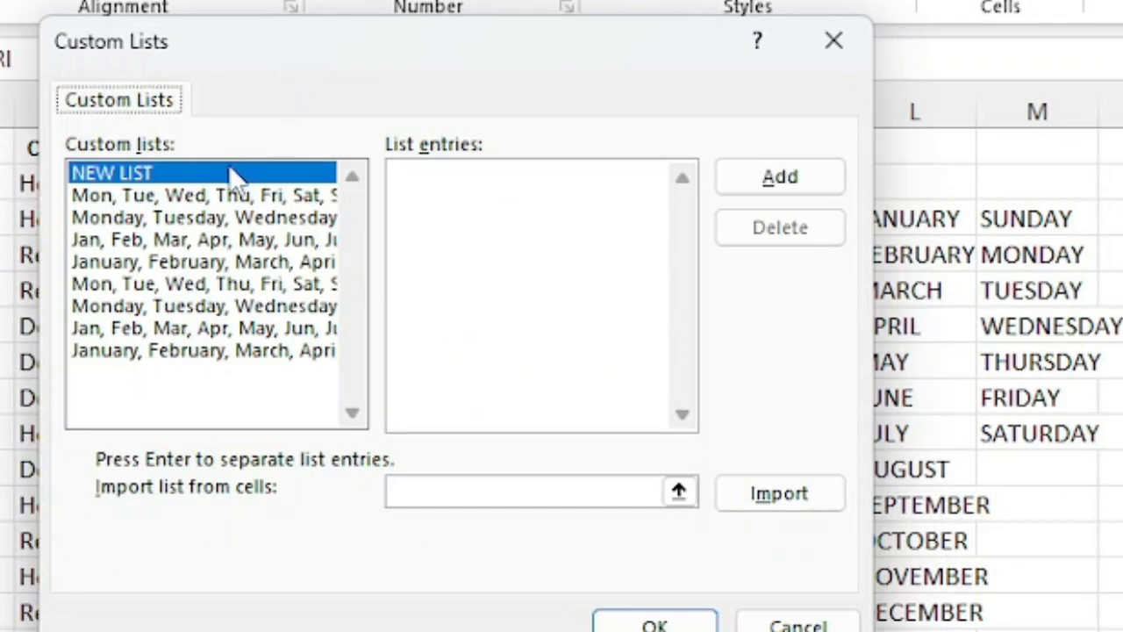
left_click(184, 201)
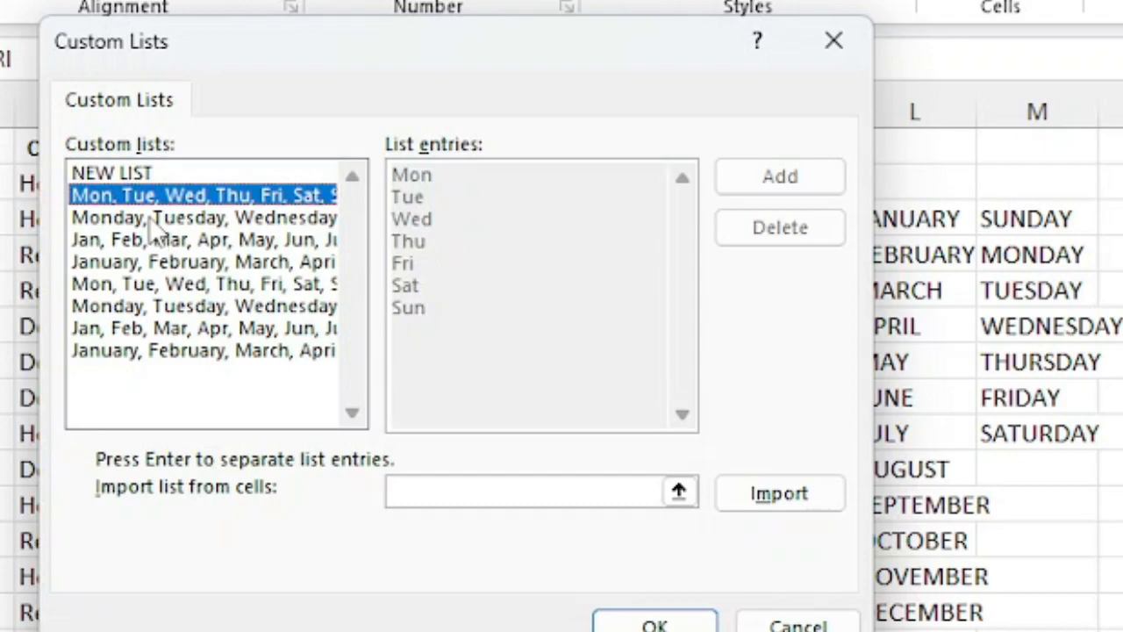
left_click(156, 220)
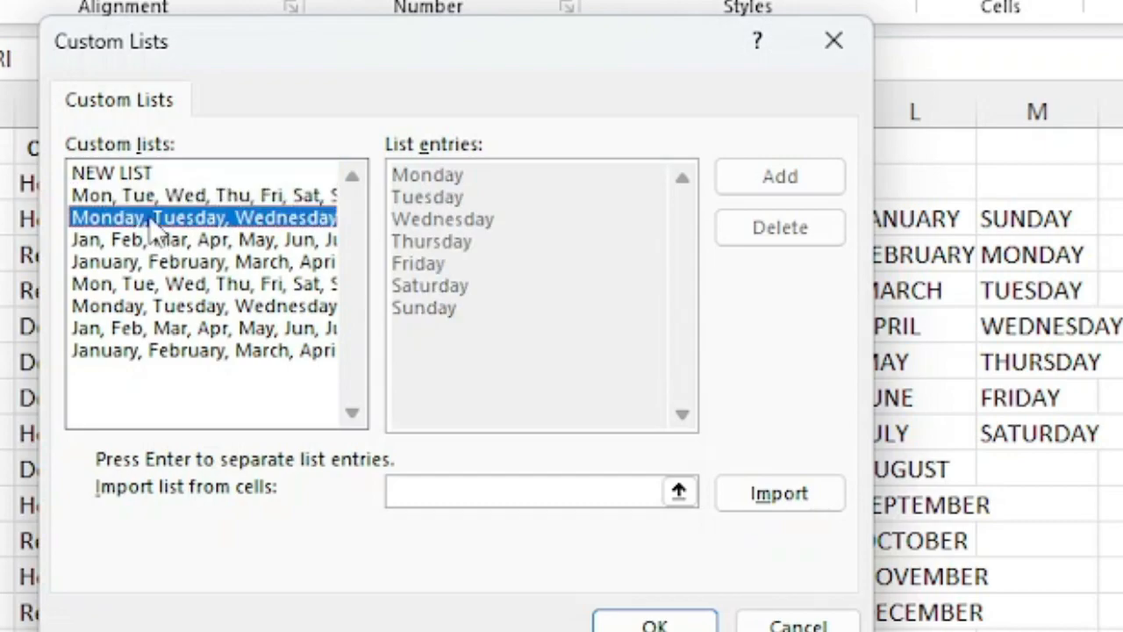
left_click(141, 246)
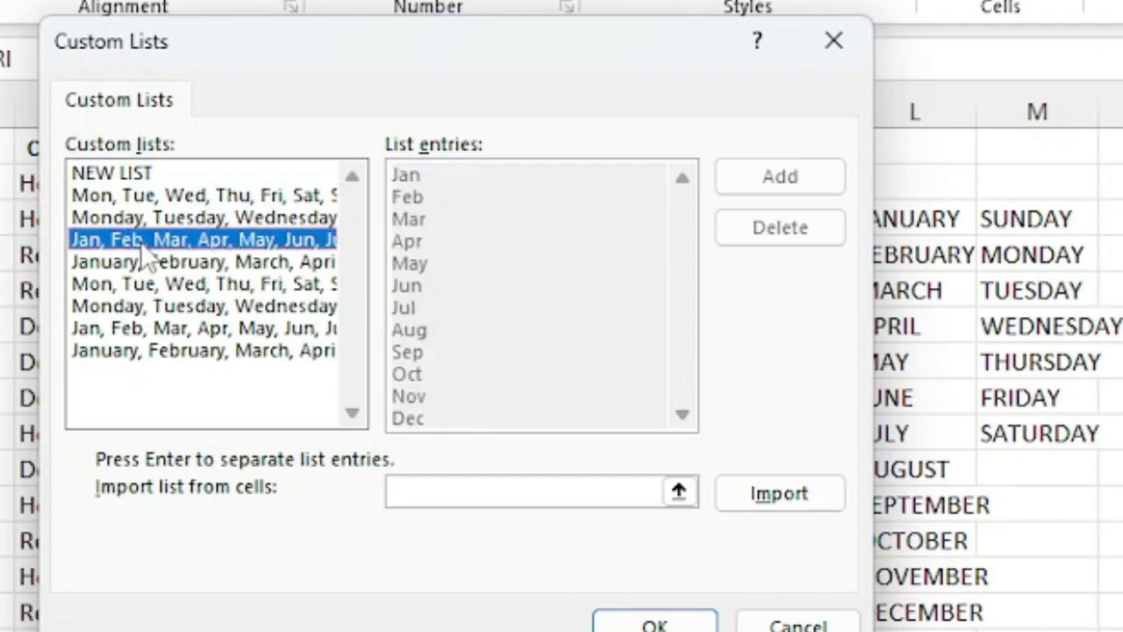
left_click(143, 265)
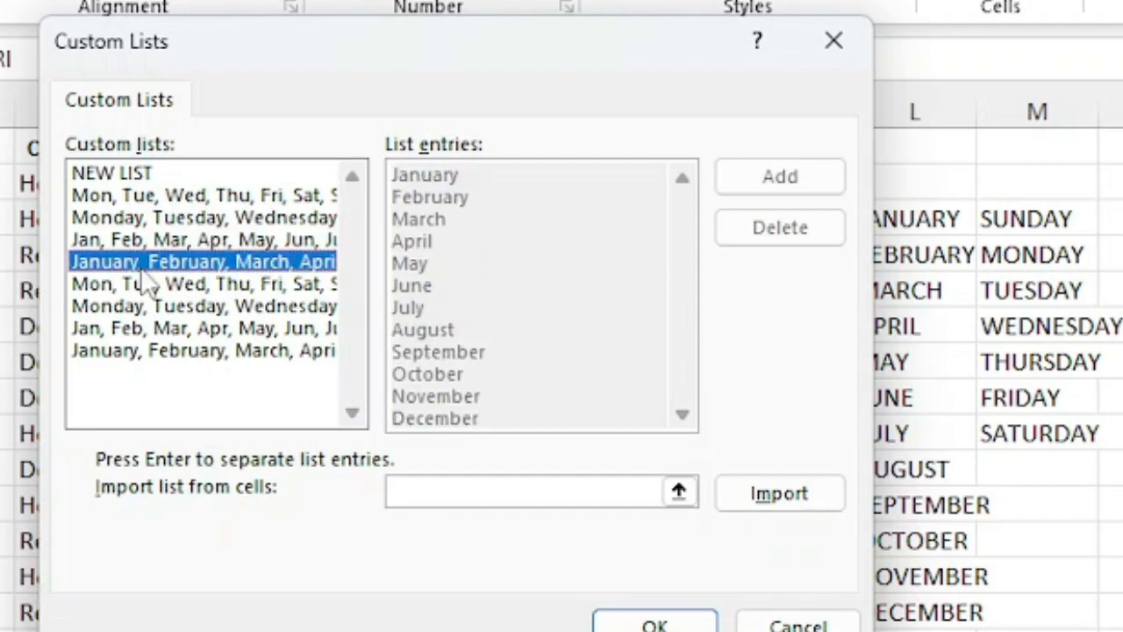
Type CHANMARI and ZEMABAWK as entries of a new custom list
left_click(151, 180)
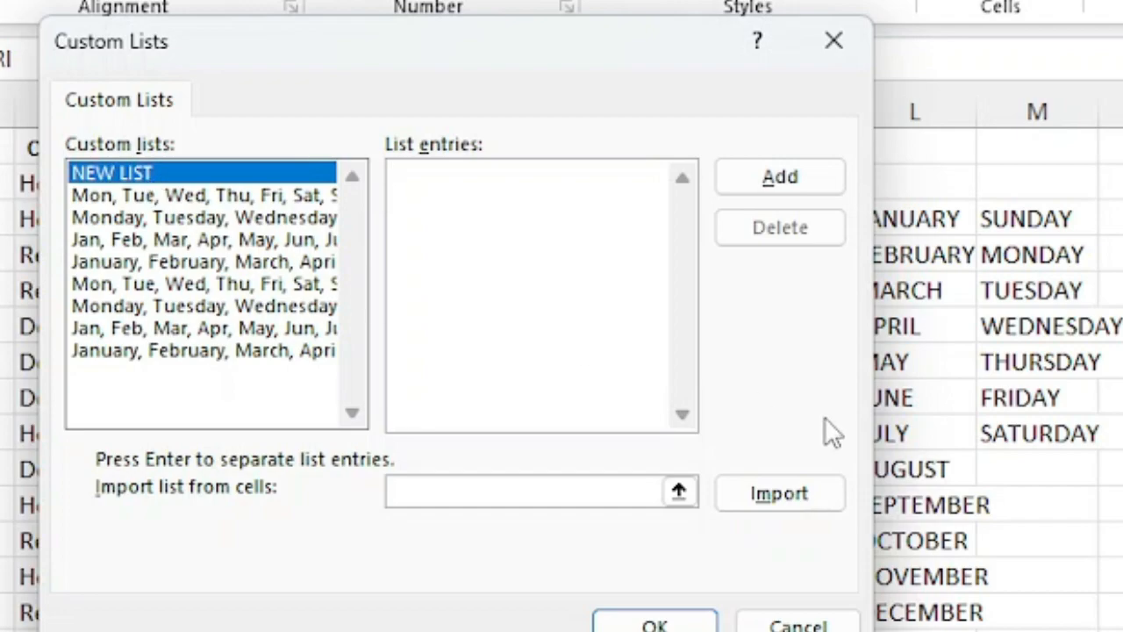
type("CHANMARI")
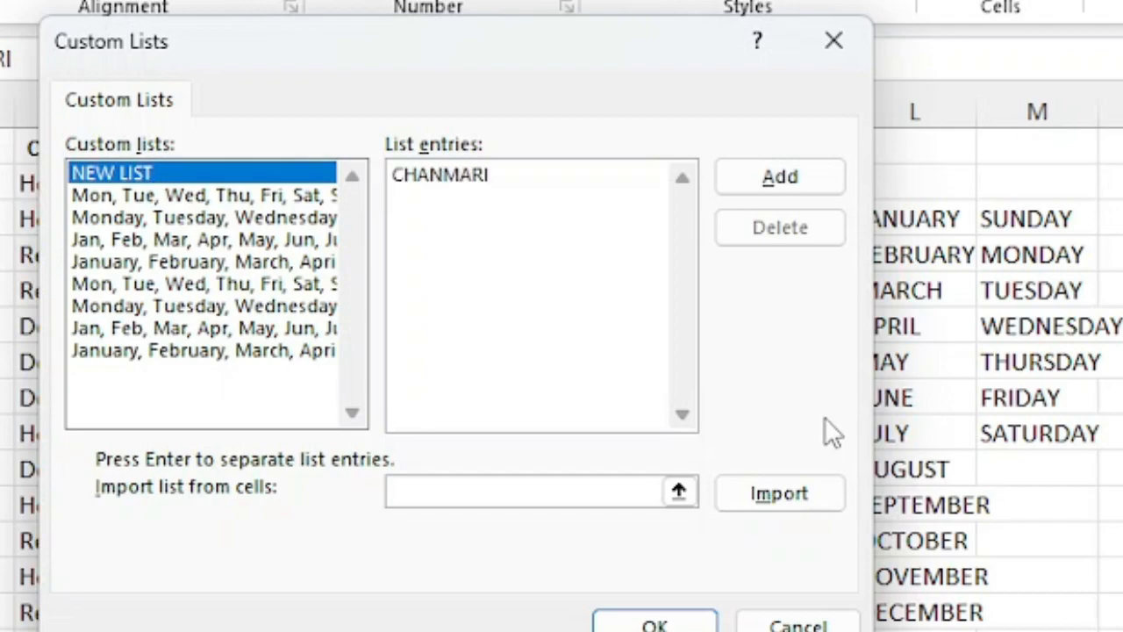
key("Return")
type("ZEMBAWK")
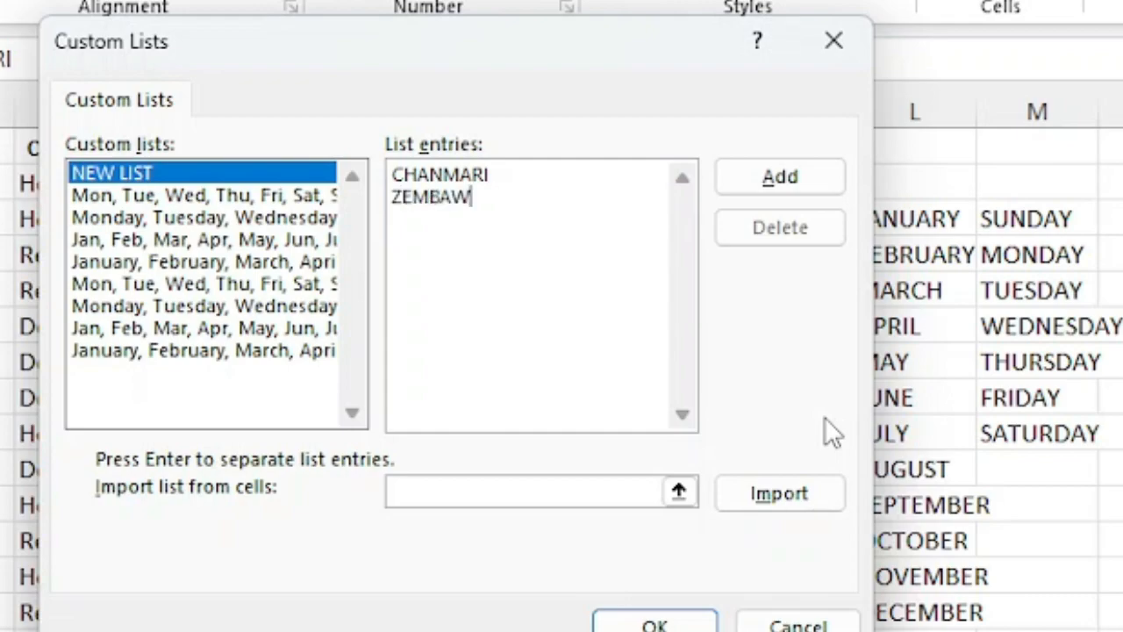
key("BackSpace")
key("BackSpace")
key("BackSpace")
key("BackSpace")
type("ABAWK")
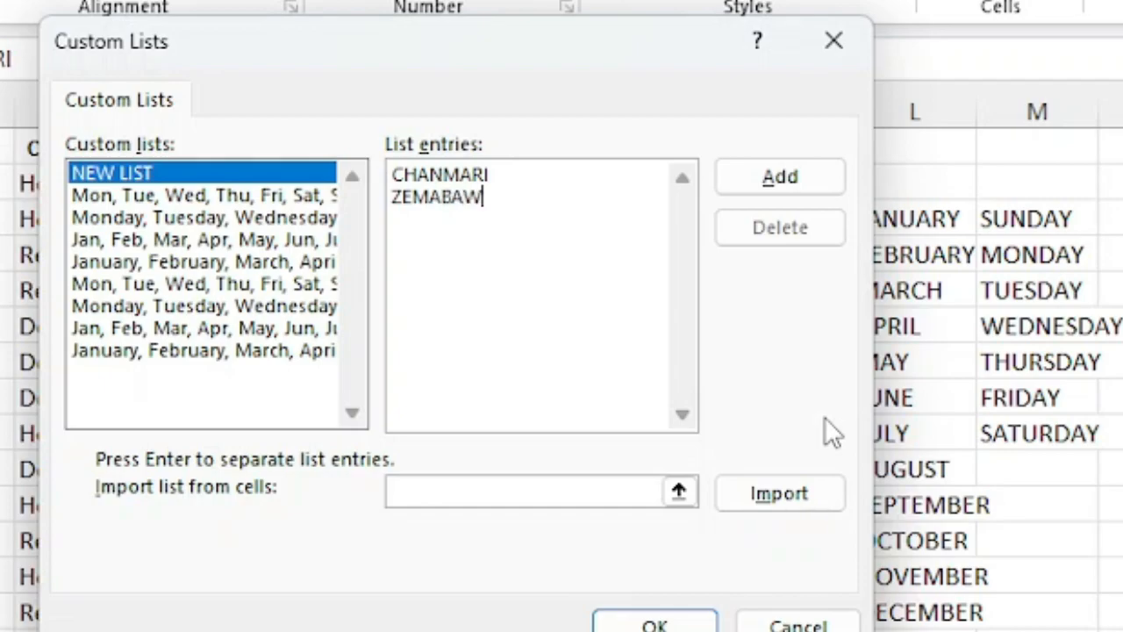
key("Return")
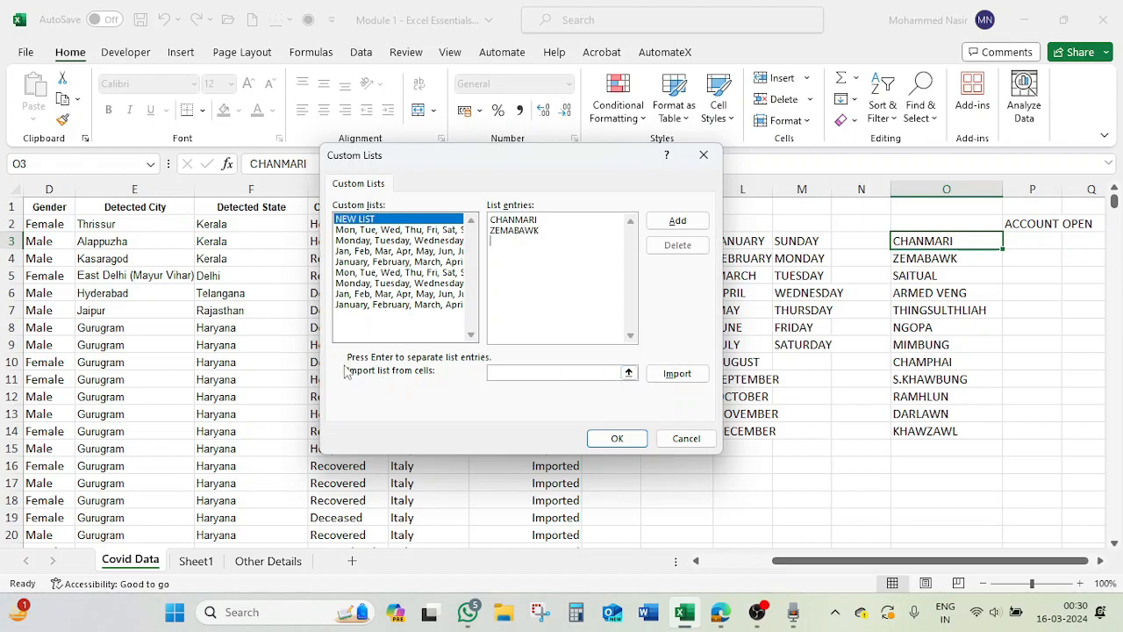
Delete the typed entries from the new list
left_click(551, 371)
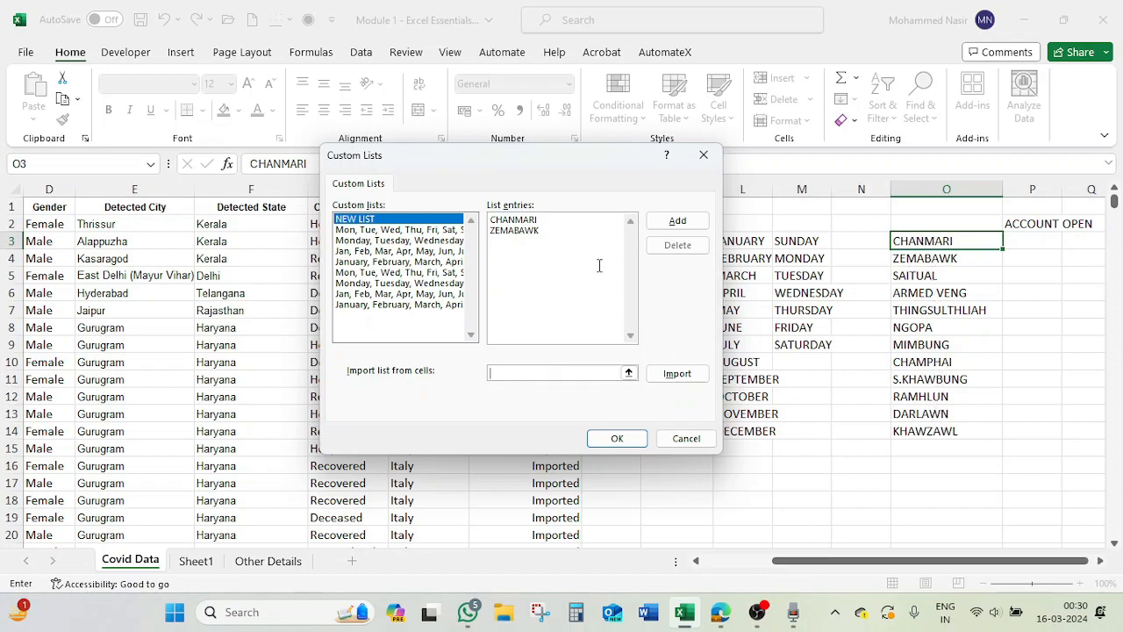
double_click(538, 231)
left_click_drag(542, 230, 487, 218)
key("Delete")
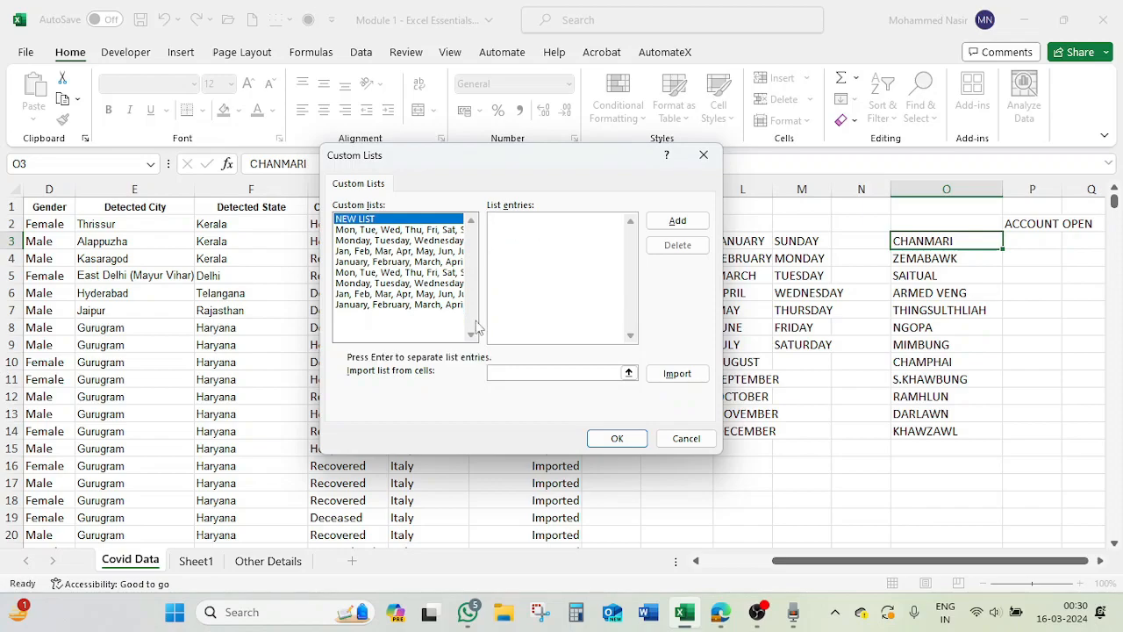
Import cells O3:O14 as a new custom list and confirm the dialogs
left_click(509, 374)
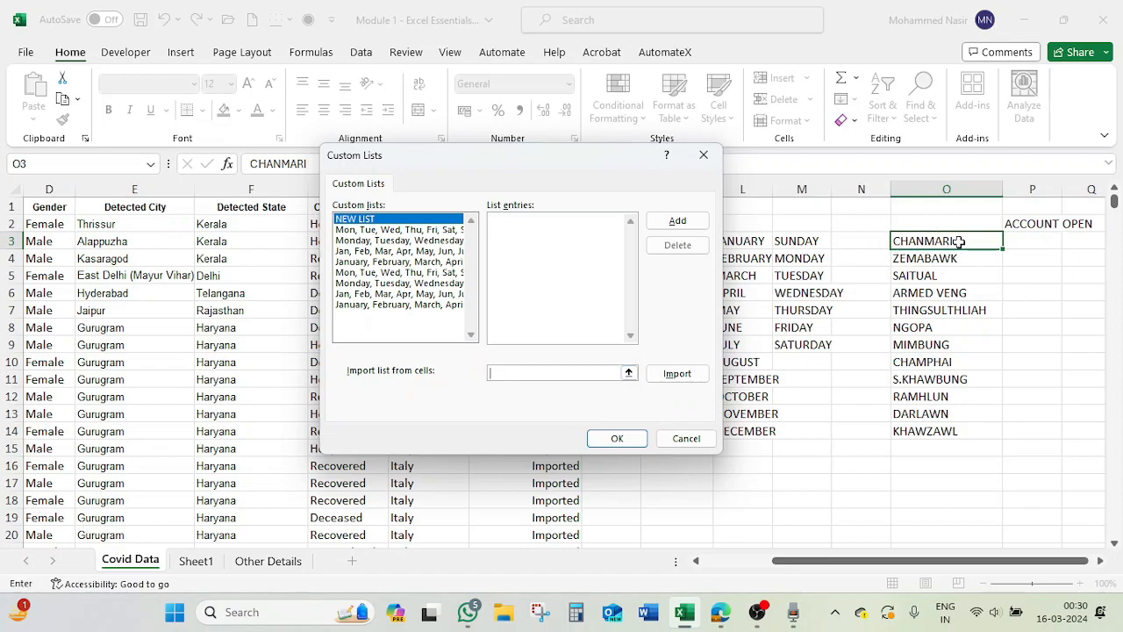
left_click_drag(960, 241, 930, 428)
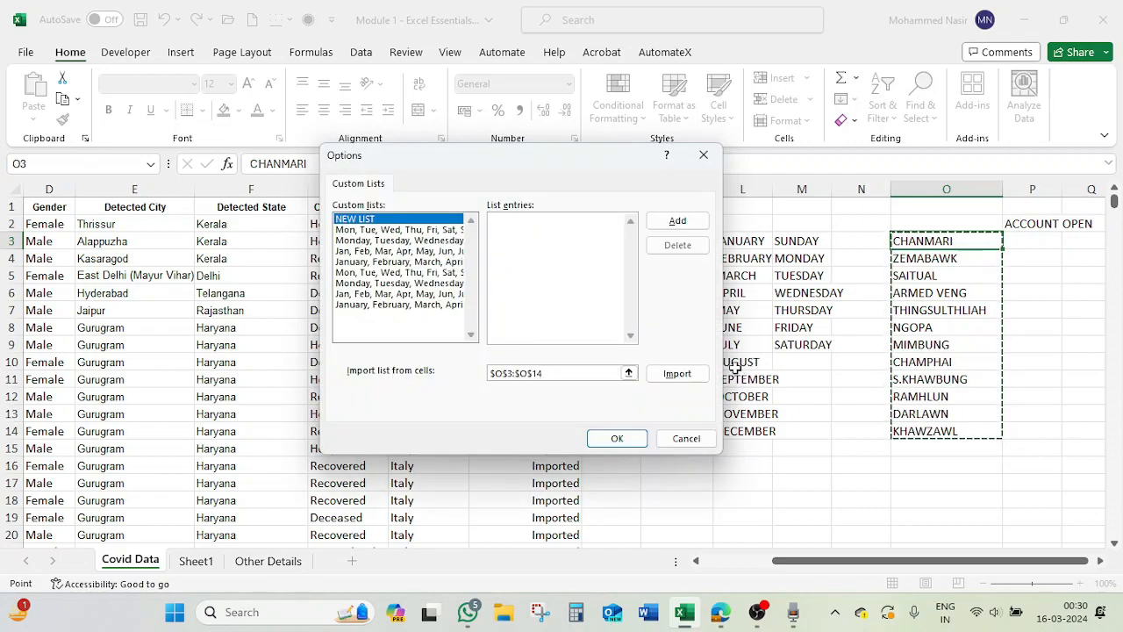
left_click(674, 381)
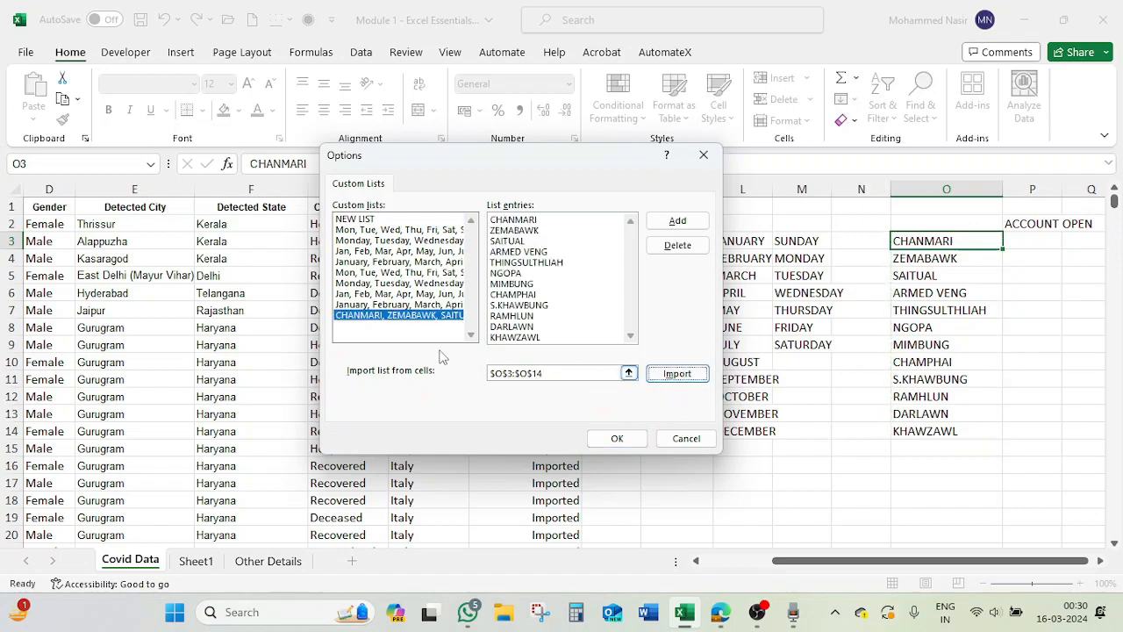
left_click(618, 439)
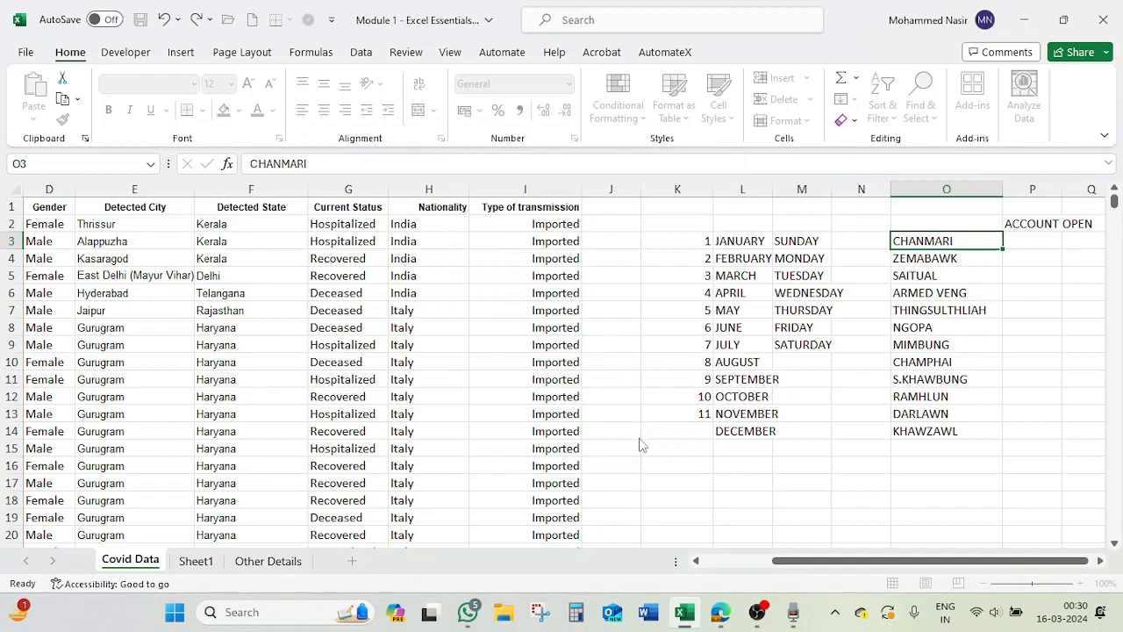
left_click(808, 558)
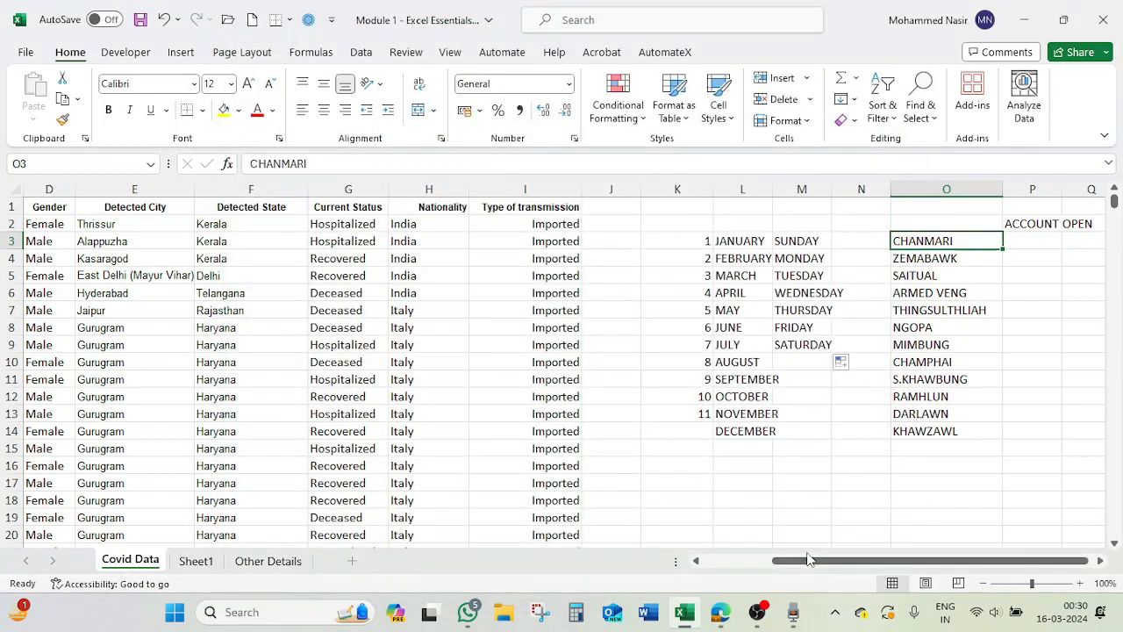
Enter CHANMARI in cell L20 and AutoFill it down to L31 to generate the custom place-name series
left_click(917, 483)
scroll(824, 474, "down", 2)
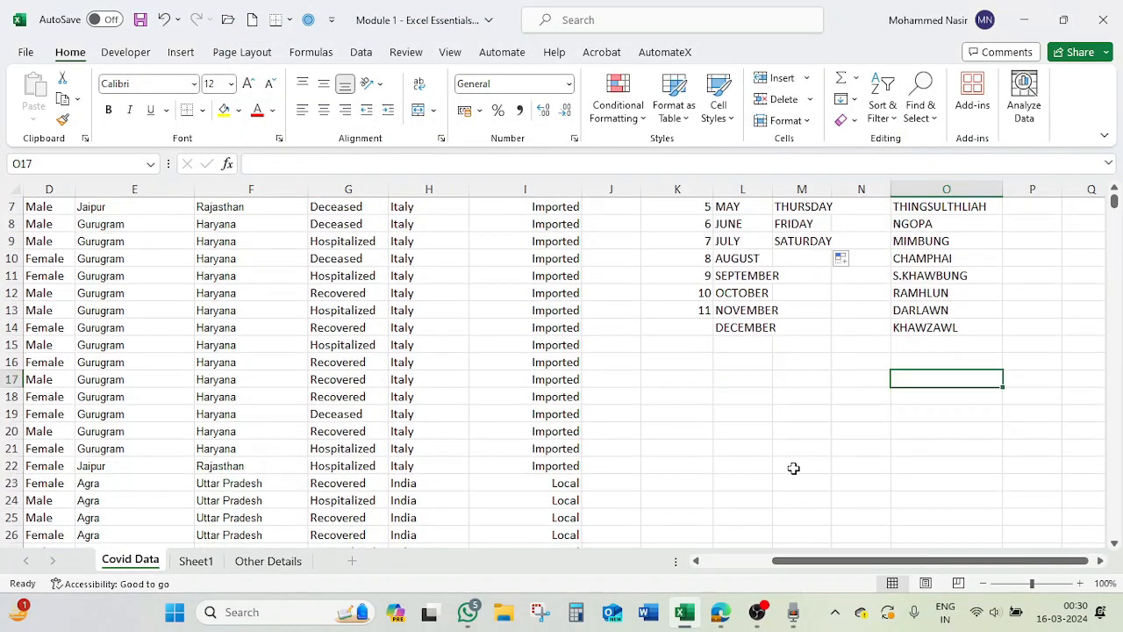
left_click(759, 428)
type("CHANMARI")
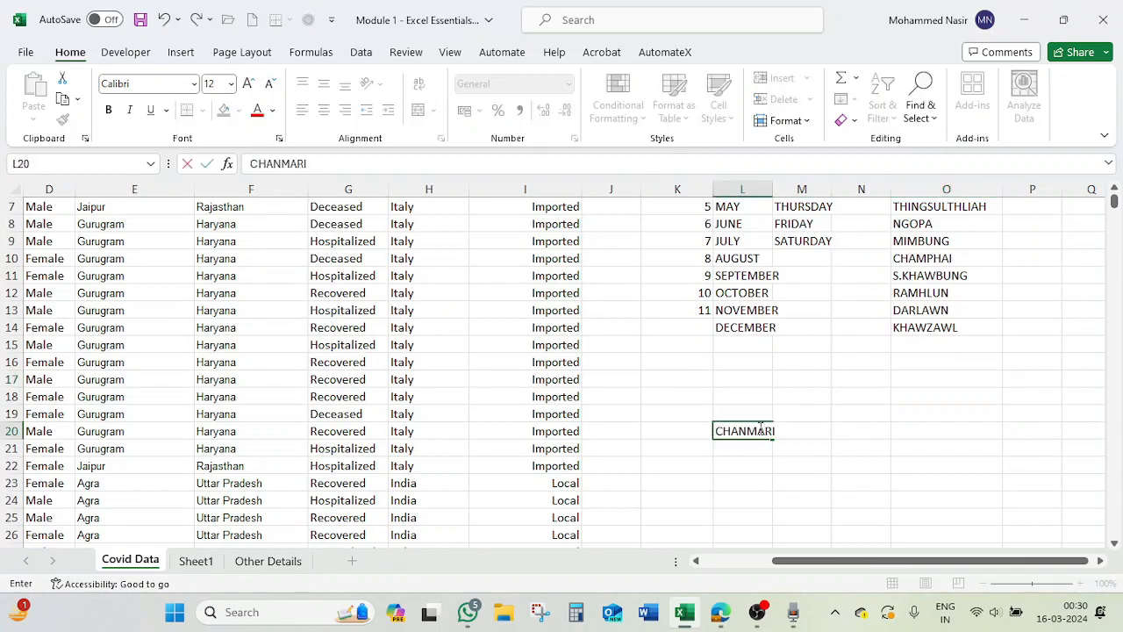
key("Return")
left_click(758, 430)
left_click_drag(770, 444, 771, 479)
left_click(889, 452)
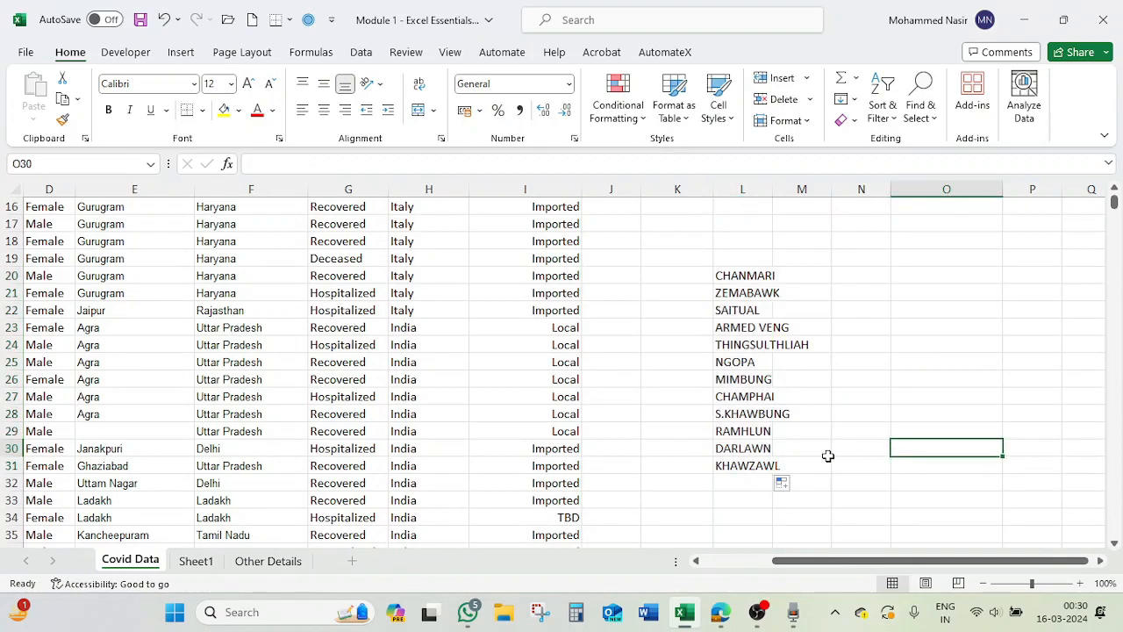
In a new blank workbook, enter CHANMARI in A1 and AutoFill it down to A12
key("ctrl+n")
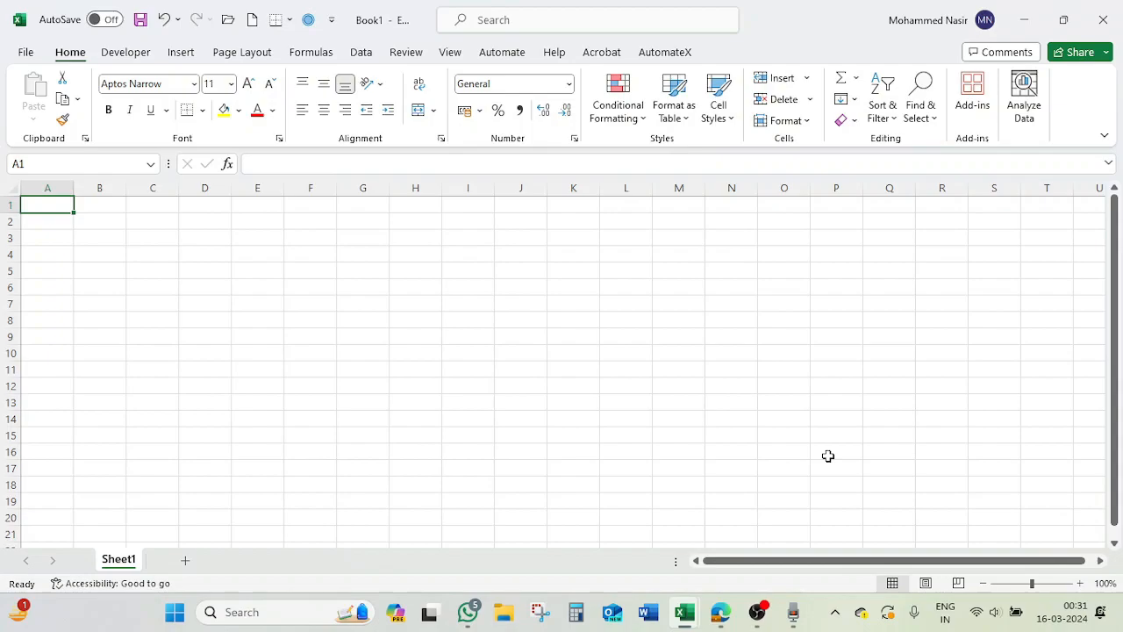
type("CHANMARI")
key("Return")
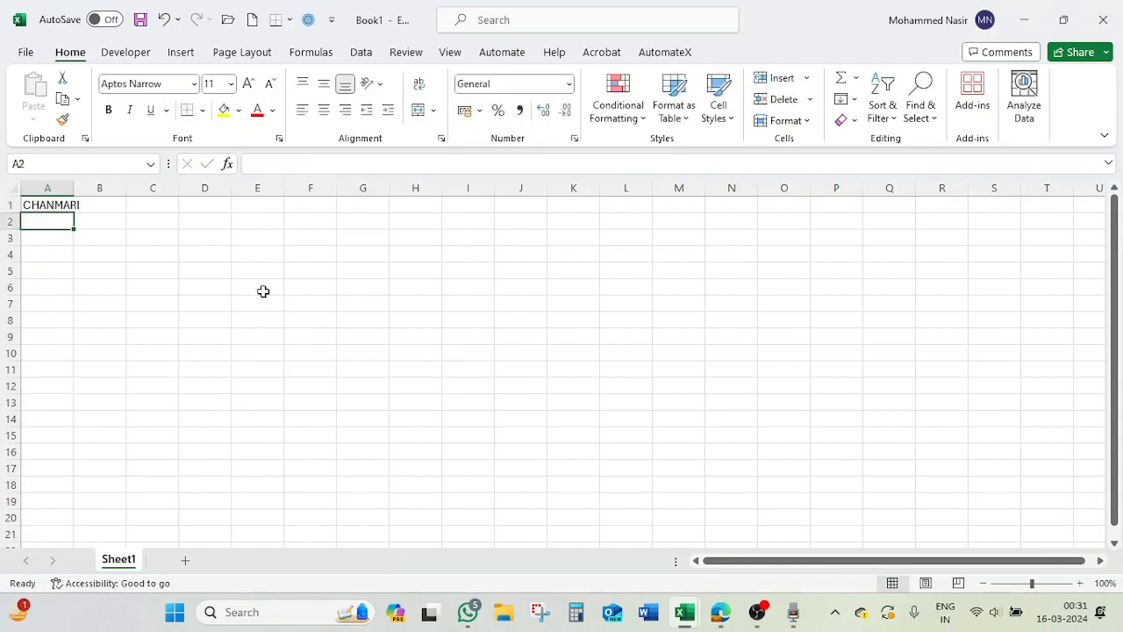
left_click(52, 207)
left_click_drag(74, 213, 63, 390)
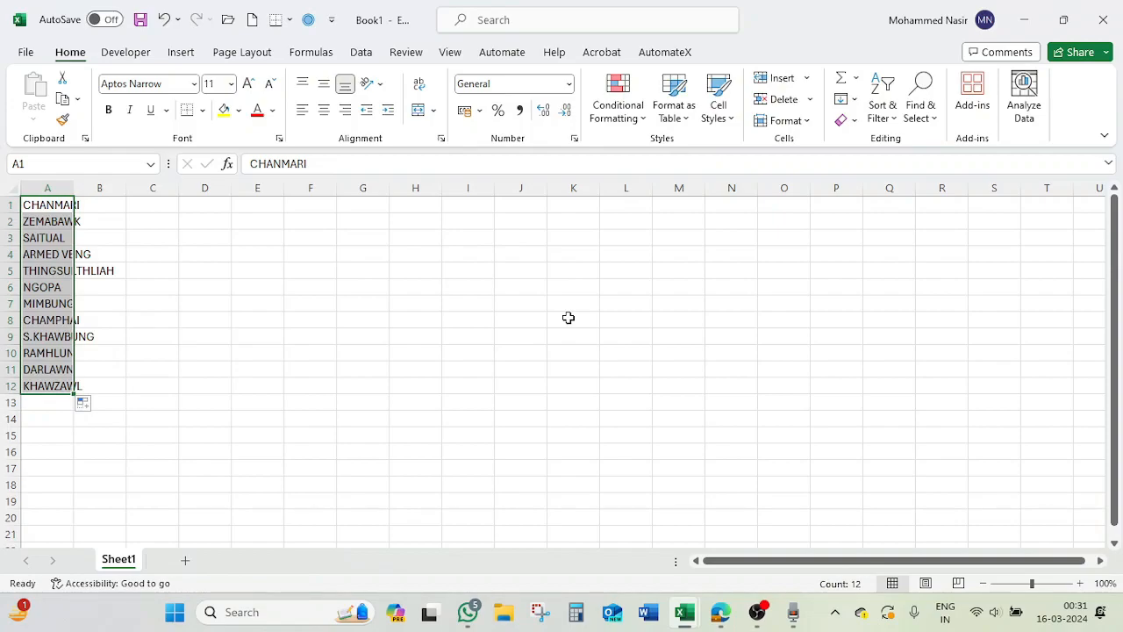